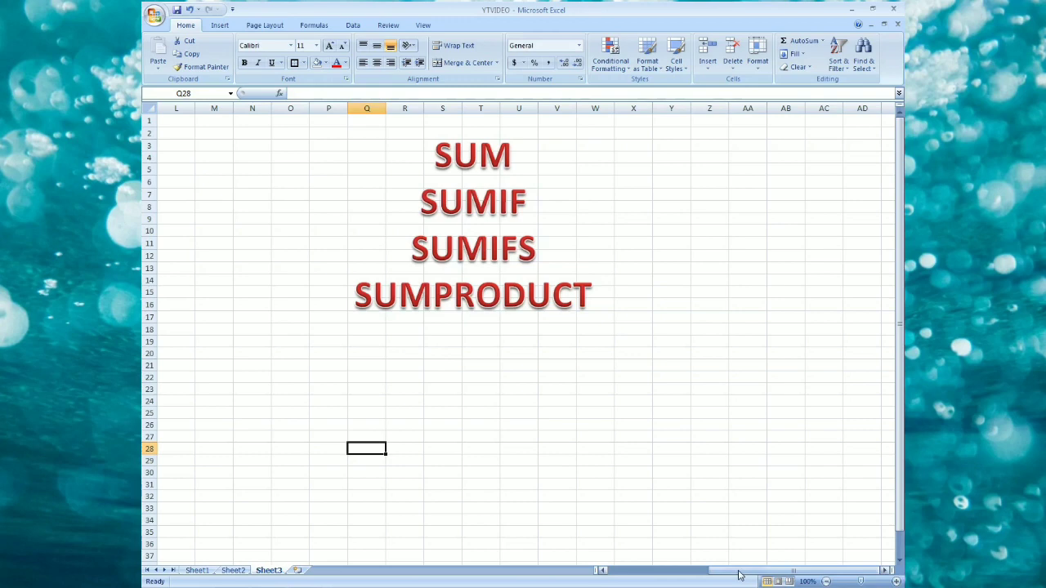
Examine the employee sales table and the SUM section's quantity and amount columns.
{"action": "left_click_drag", "start_coordinate": [737, 576], "coordinate": [638, 576]}
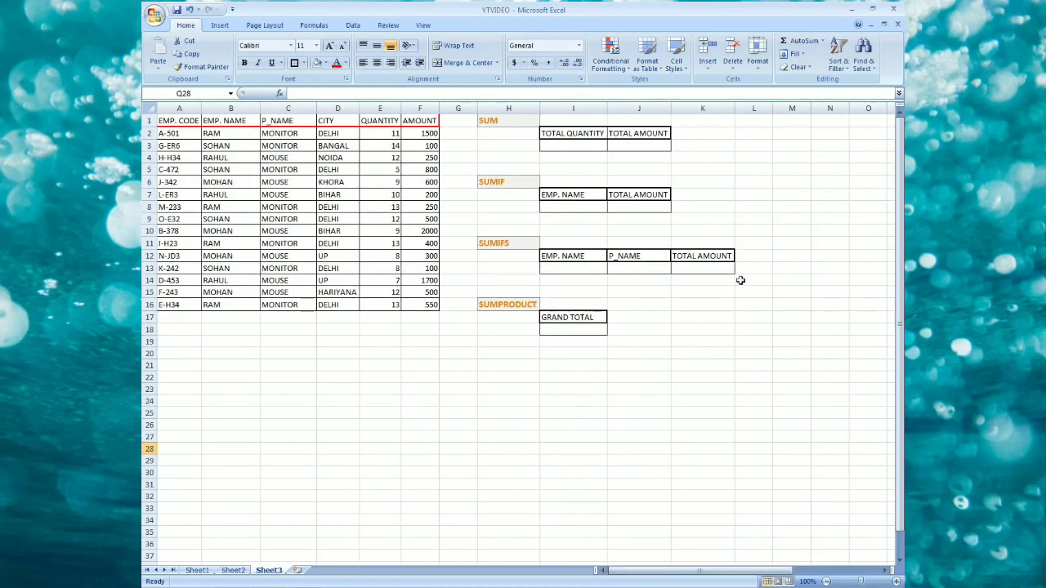
{"action": "left_click", "coordinate": [508, 121]}
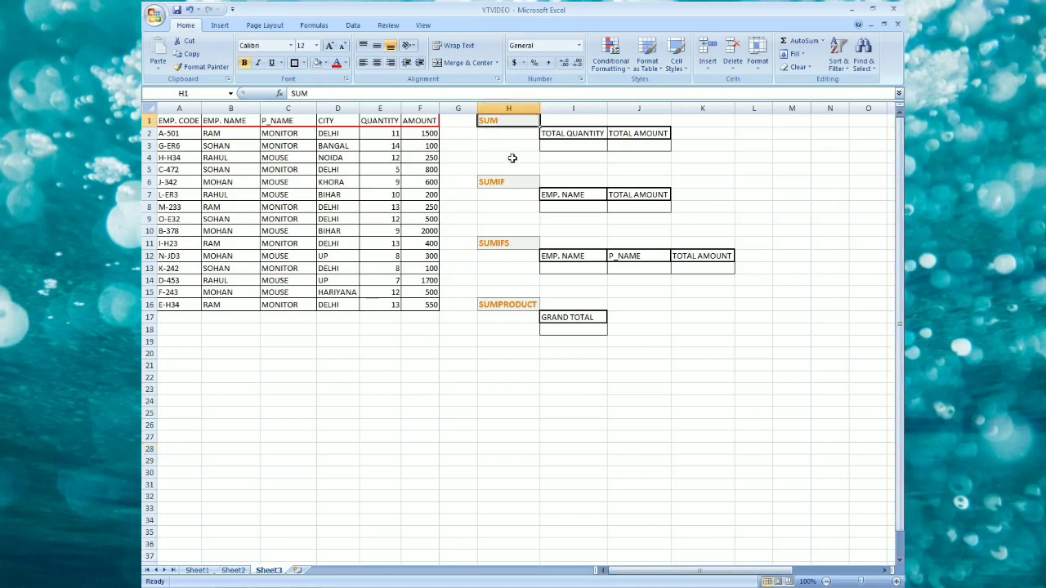
{"action": "left_click", "coordinate": [561, 147]}
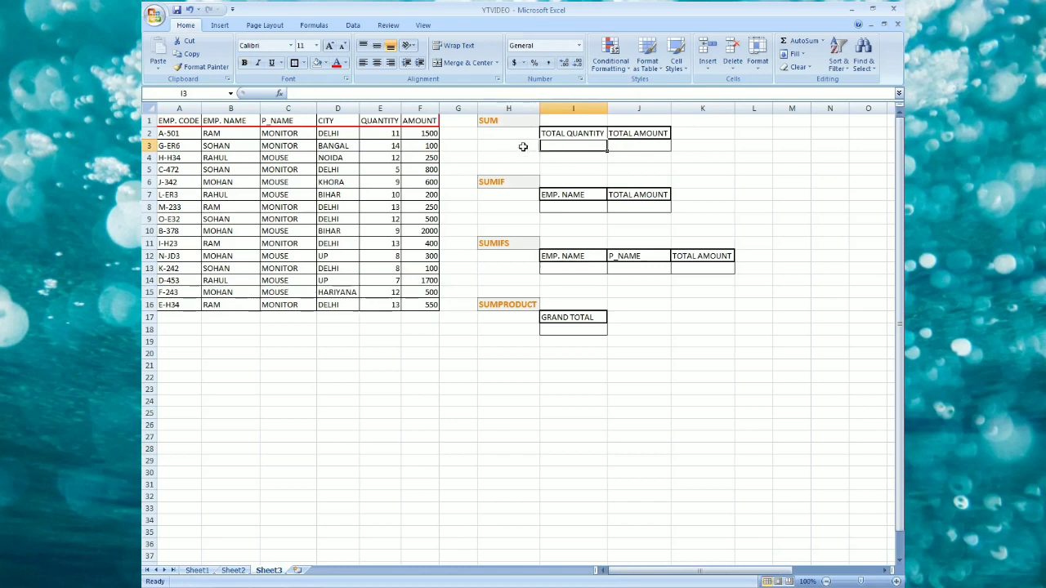
{"action": "left_click", "coordinate": [523, 146]}
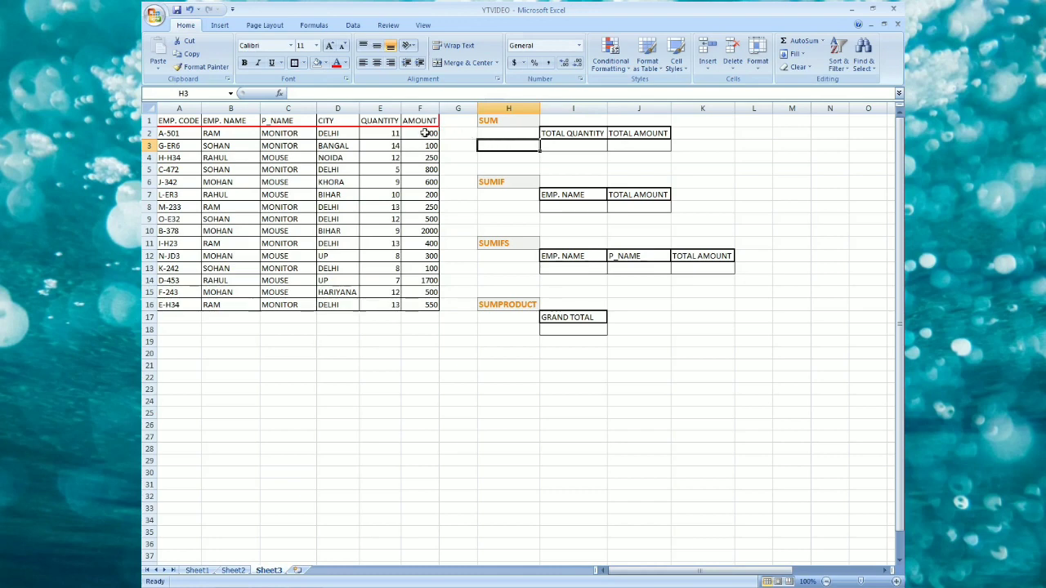
{"action": "left_click_drag", "start_coordinate": [391, 133], "coordinate": [384, 304]}
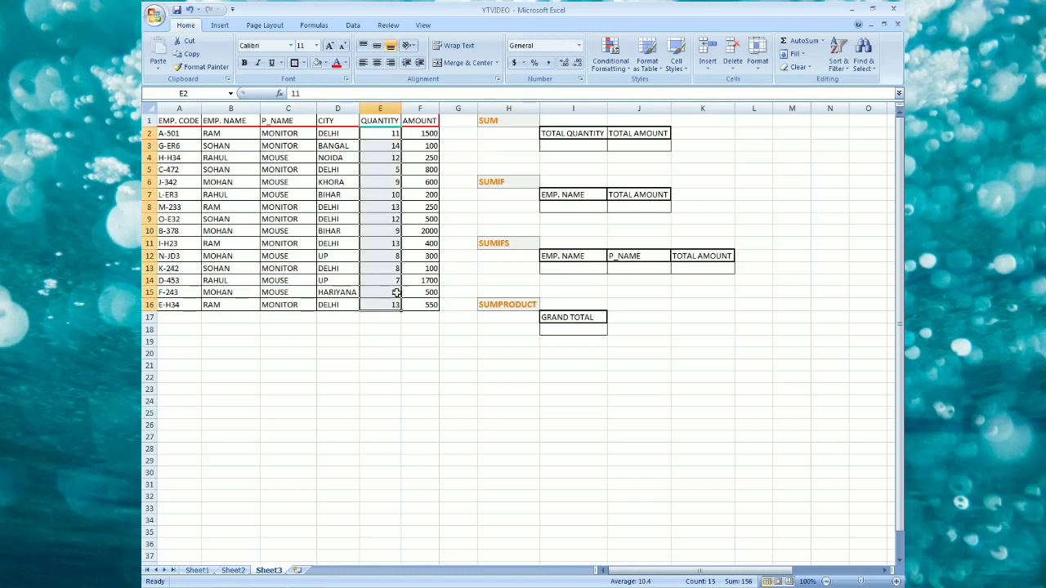
{"action": "left_click", "coordinate": [412, 133]}
{"action": "left_click_drag", "start_coordinate": [386, 133], "coordinate": [396, 304]}
{"action": "left_click_drag", "start_coordinate": [427, 134], "coordinate": [428, 304]}
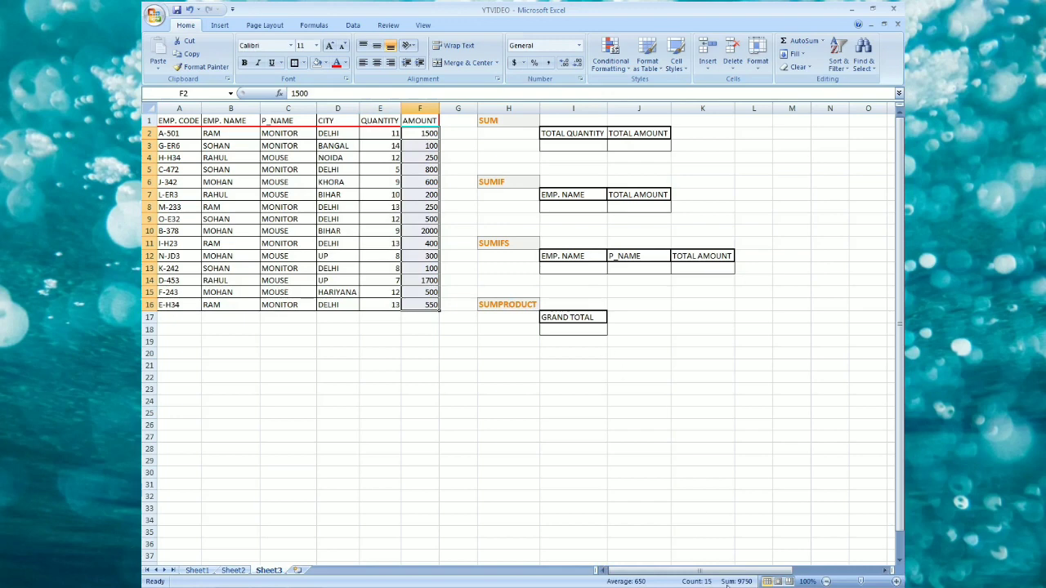
{"action": "left_click", "coordinate": [415, 136]}
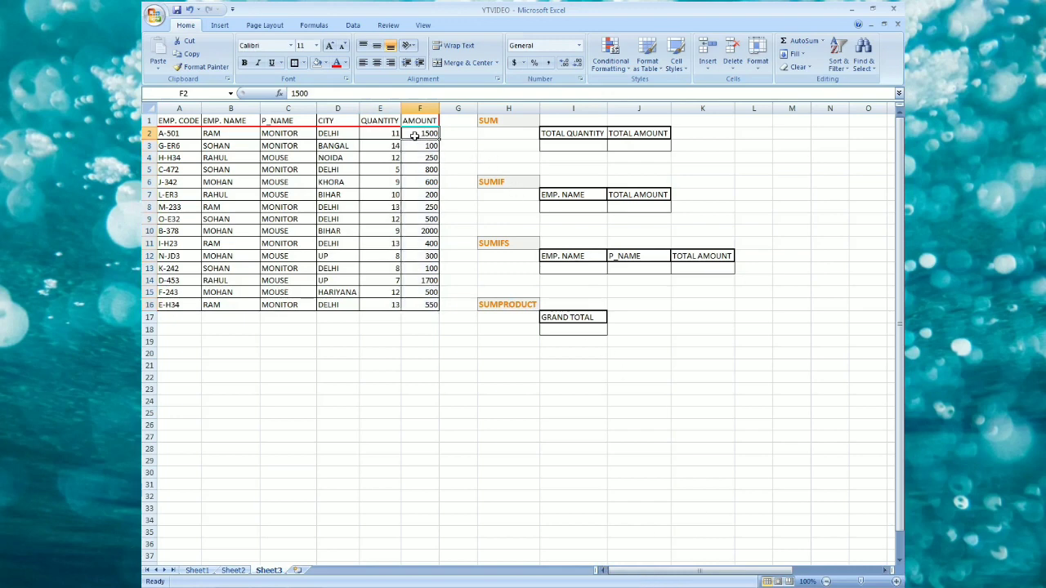
{"action": "left_click", "coordinate": [485, 119]}
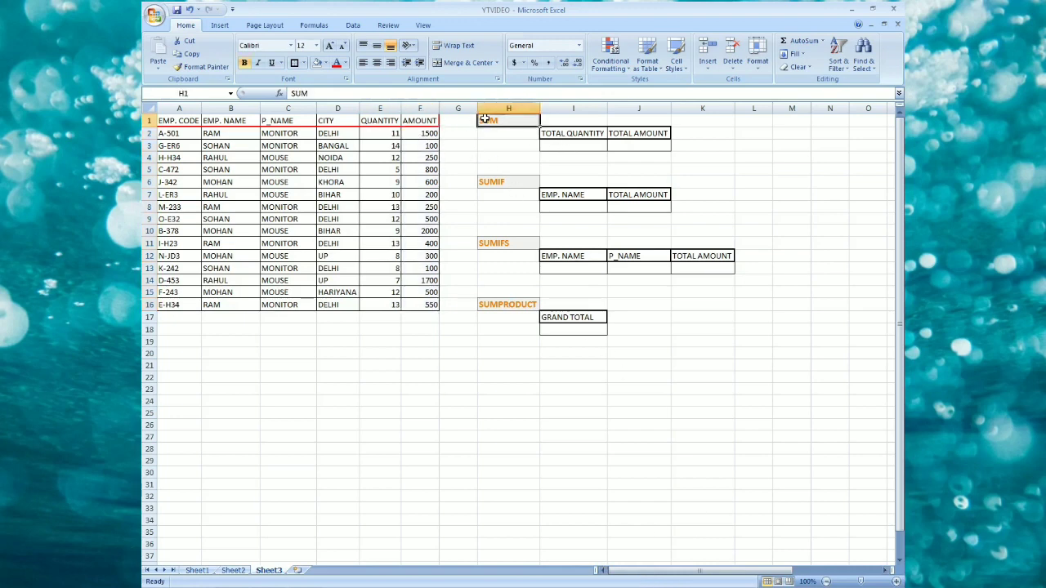
{"action": "left_click", "coordinate": [553, 145]}
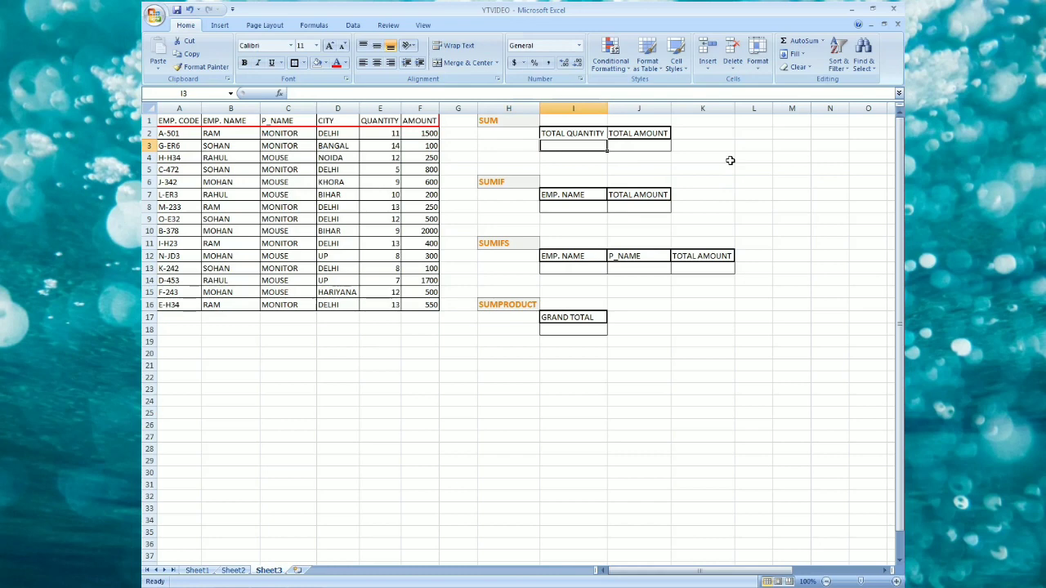
Enter a SUM formula in the total quantity cell adding the QUANTITY values E2:E16.
{"action": "type", "text": "=sum"}
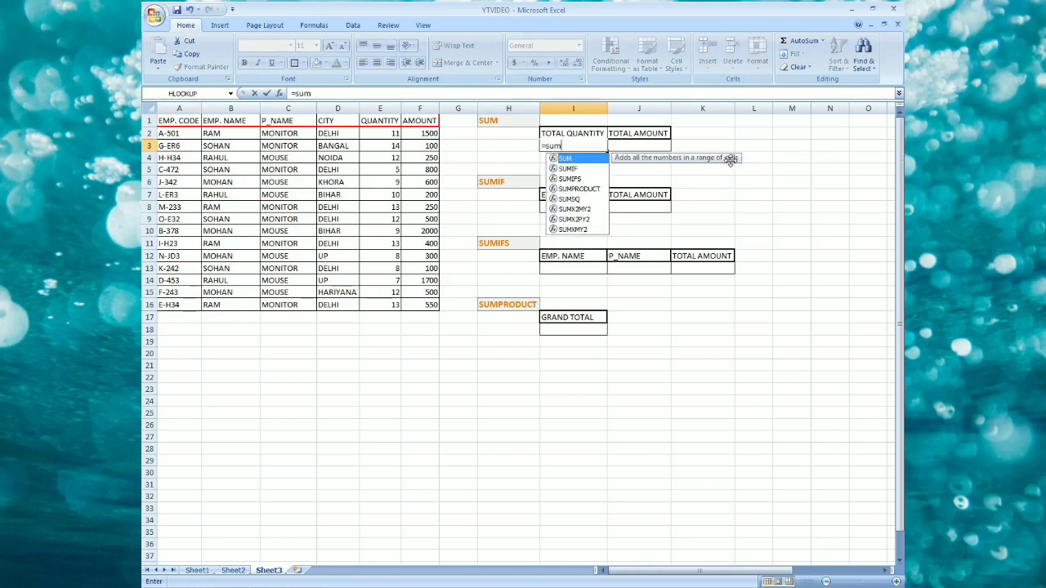
{"action": "type", "text": "("}
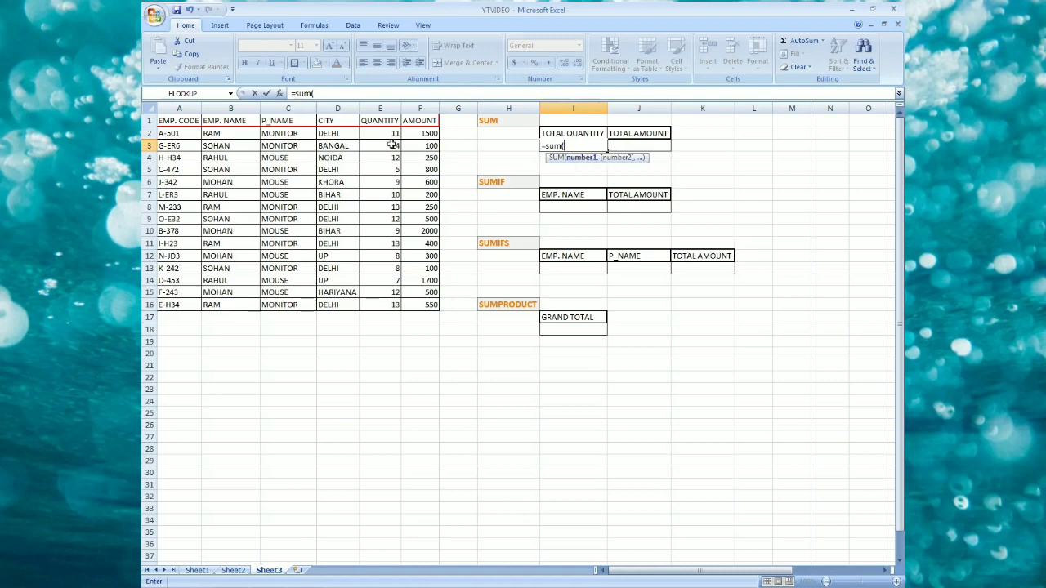
{"action": "left_click_drag", "start_coordinate": [382, 134], "coordinate": [396, 305]}
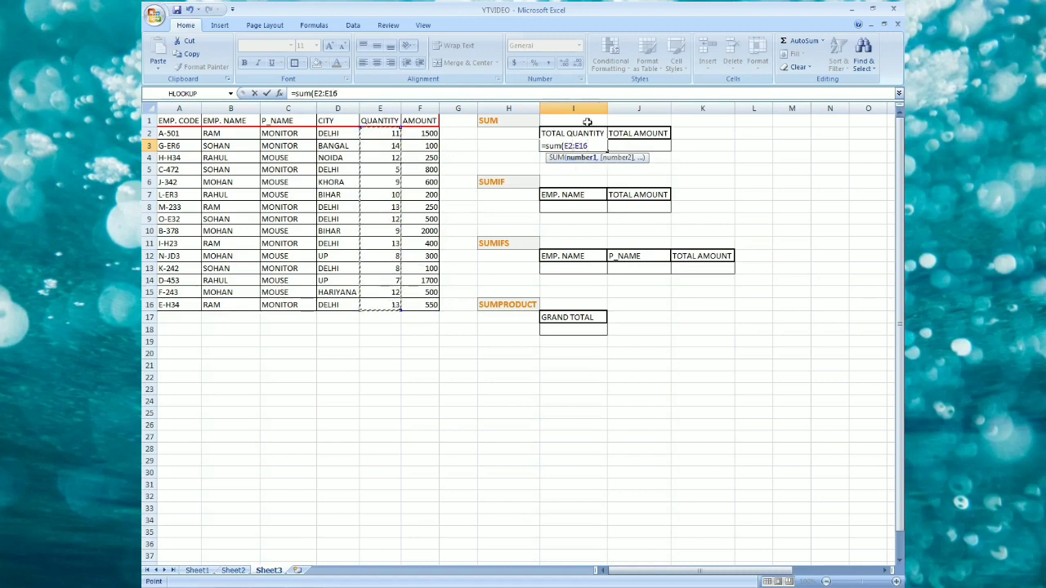
{"action": "type", "text": ","}
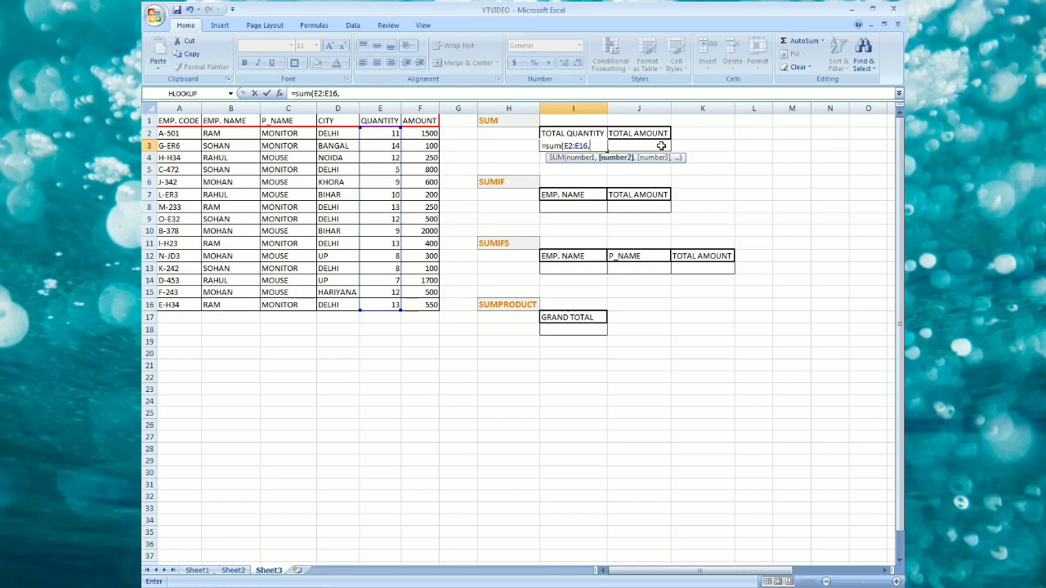
{"action": "key", "text": "BackSpace"}
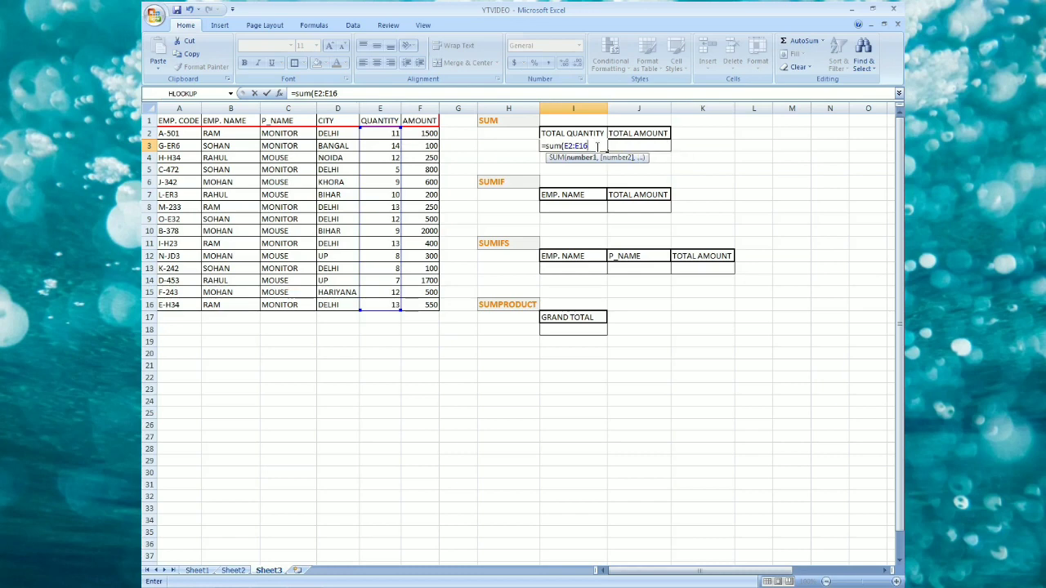
{"action": "key", "text": "Return"}
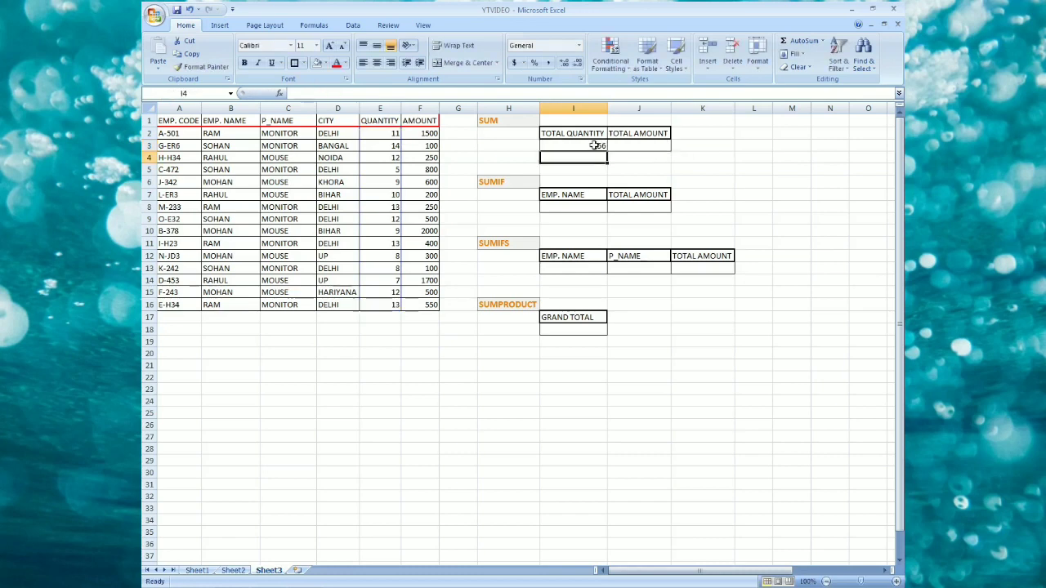
{"action": "left_click", "coordinate": [594, 145]}
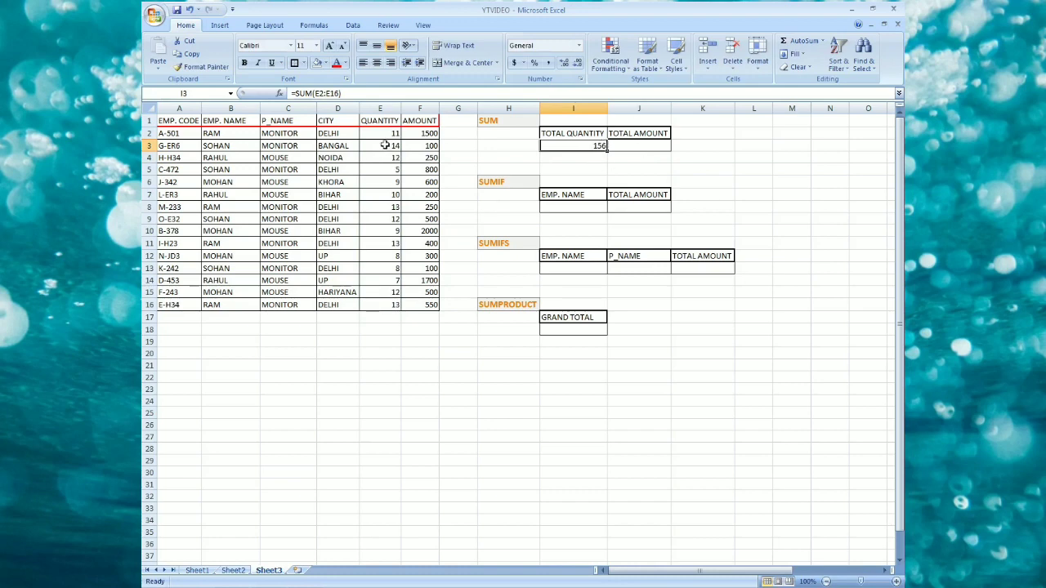
{"action": "left_click_drag", "start_coordinate": [383, 133], "coordinate": [382, 304]}
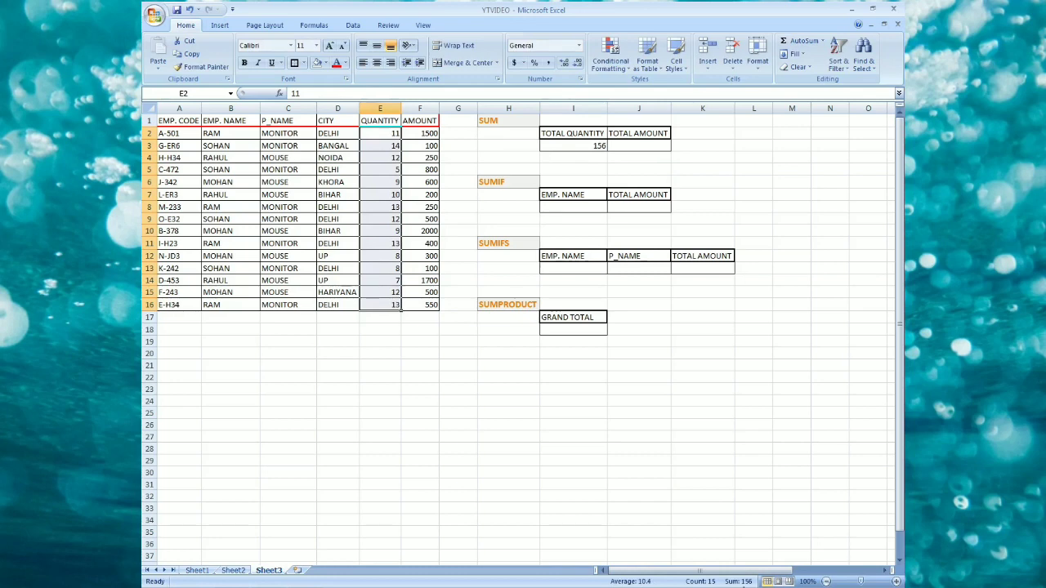
Enter a SUM formula in the total amount cell adding the AMOUNT values F2:F16.
{"action": "left_click", "coordinate": [627, 144]}
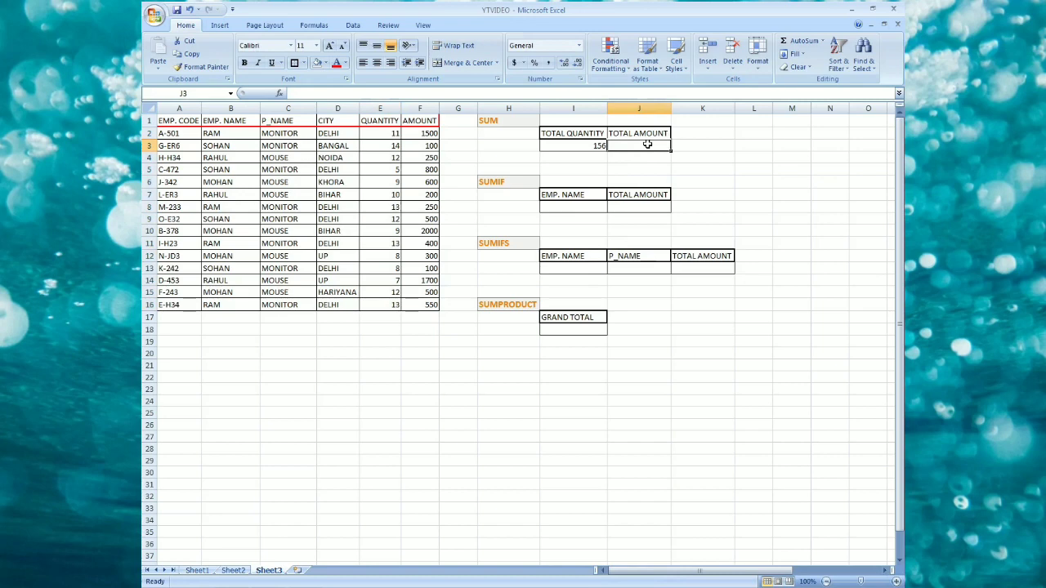
{"action": "type", "text": "="}
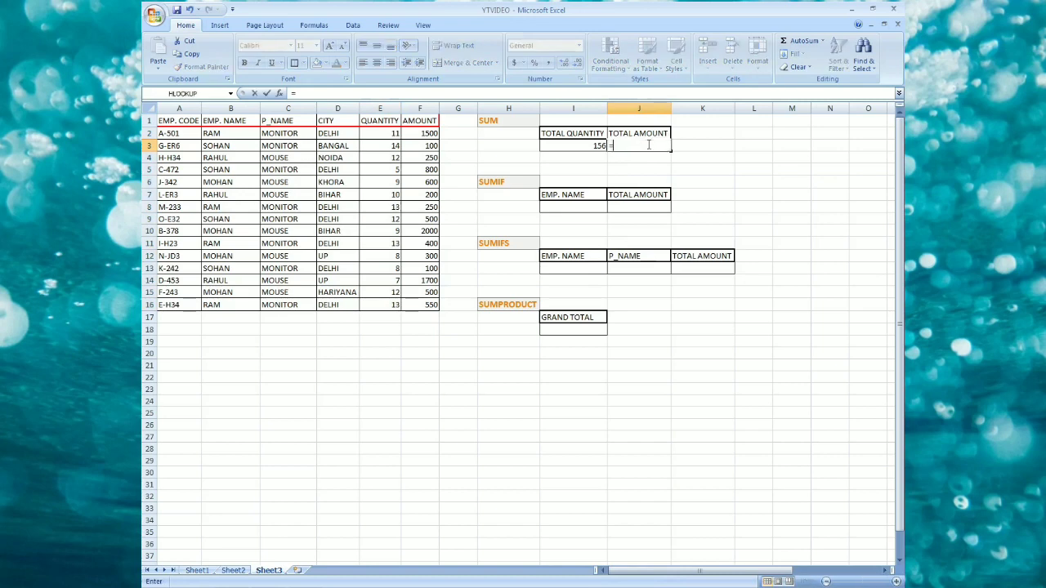
{"action": "type", "text": "sum("}
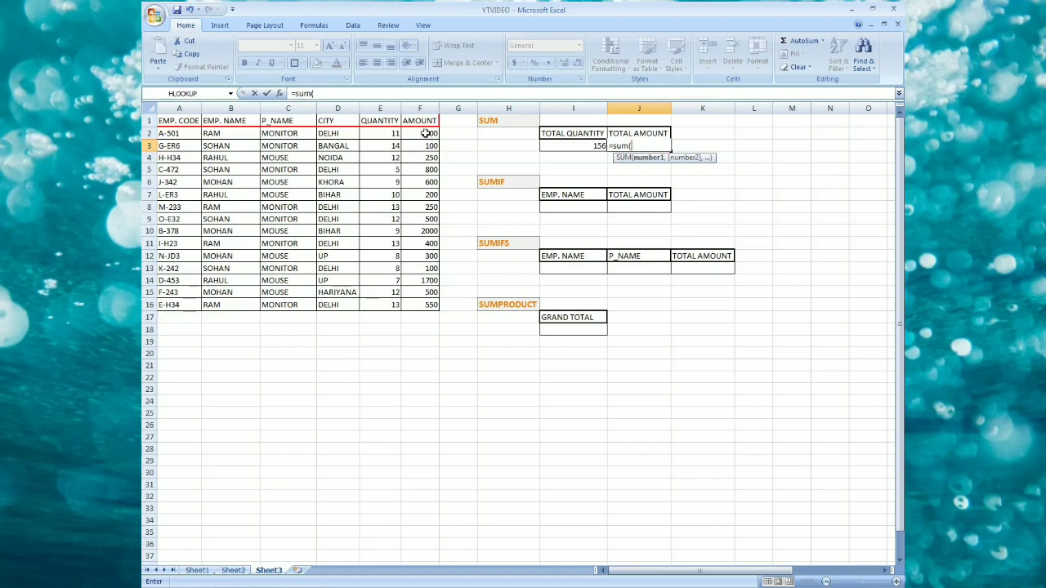
{"action": "left_click_drag", "start_coordinate": [425, 133], "coordinate": [434, 308]}
{"action": "type", "text": ")"}
{"action": "key", "text": "Return"}
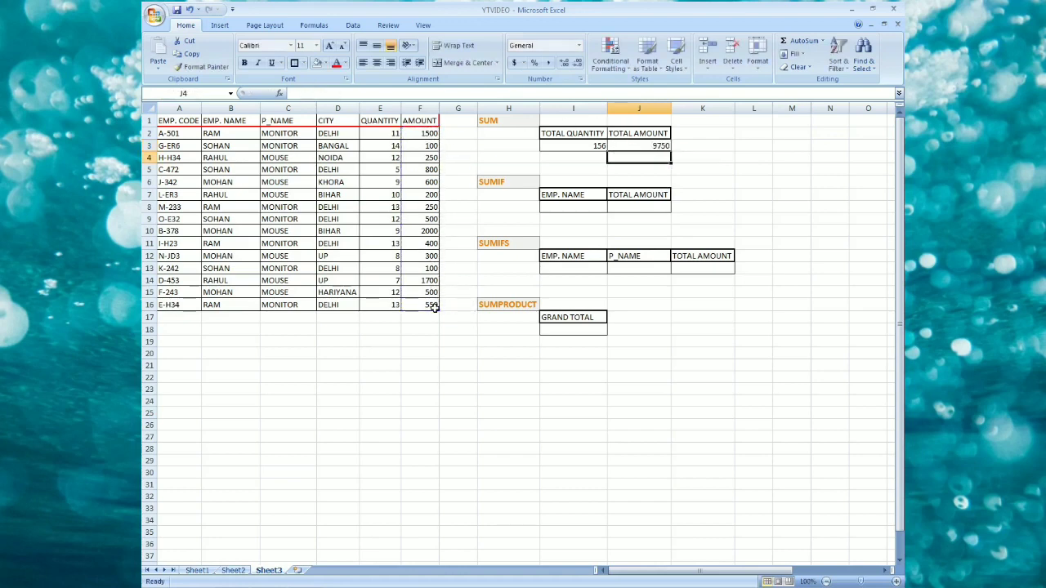
{"action": "left_click", "coordinate": [638, 145]}
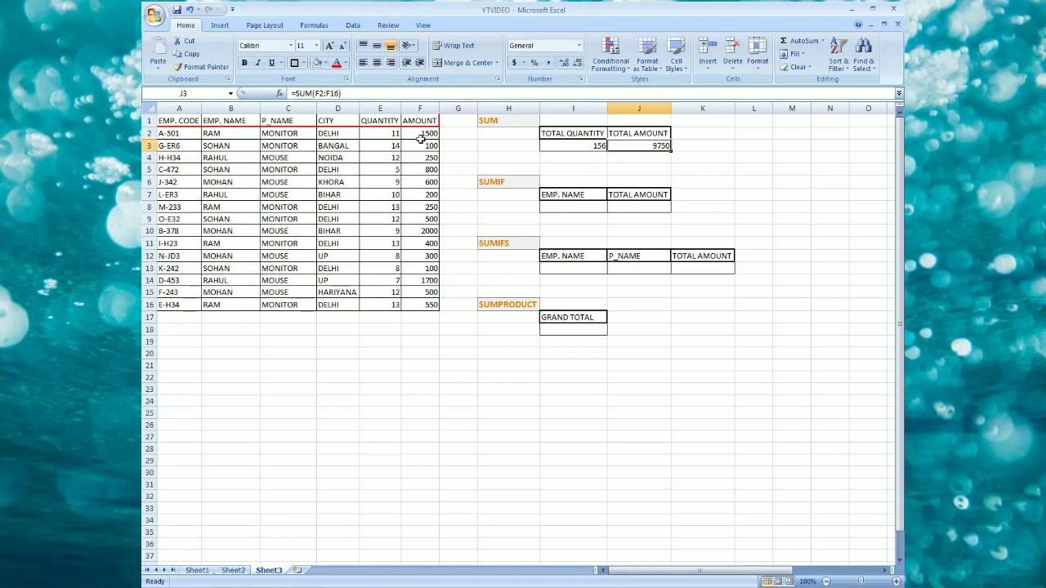
{"action": "left_click_drag", "start_coordinate": [421, 137], "coordinate": [428, 304]}
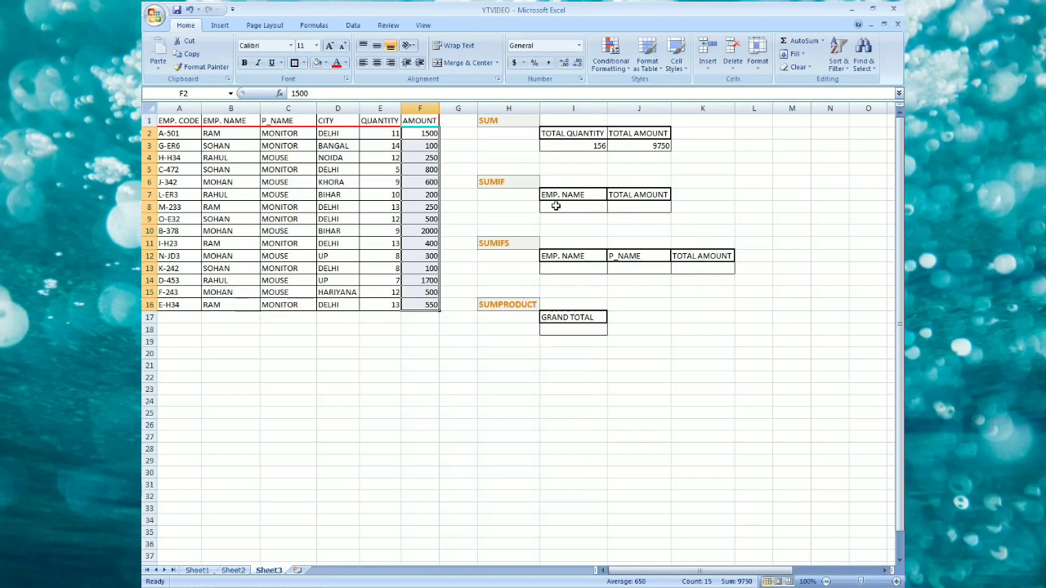
Examine the SUMIF section and the employee names and rows in the table.
{"action": "left_click", "coordinate": [507, 186]}
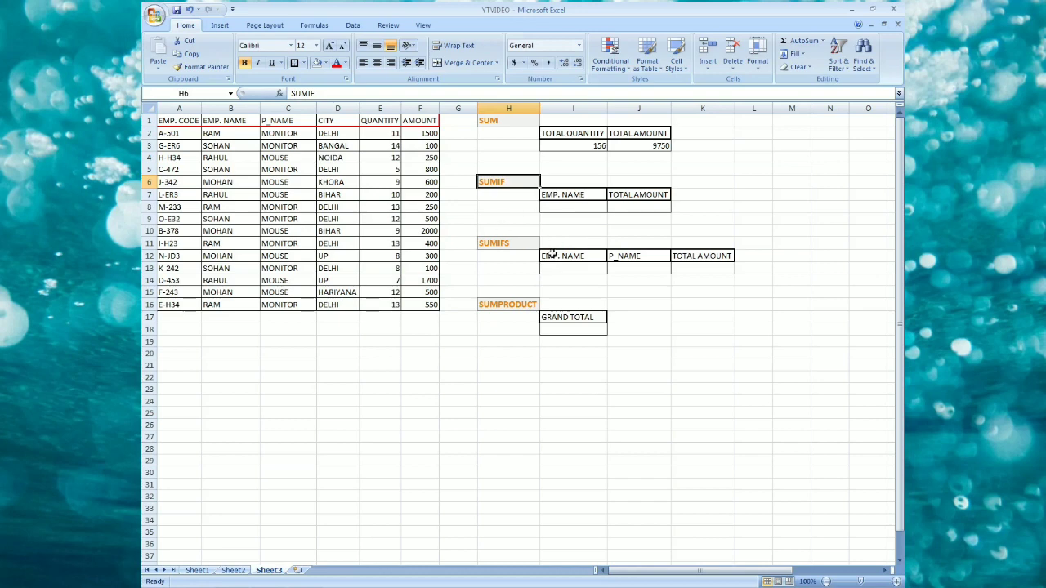
{"action": "left_click", "coordinate": [554, 196]}
{"action": "left_click", "coordinate": [562, 209]}
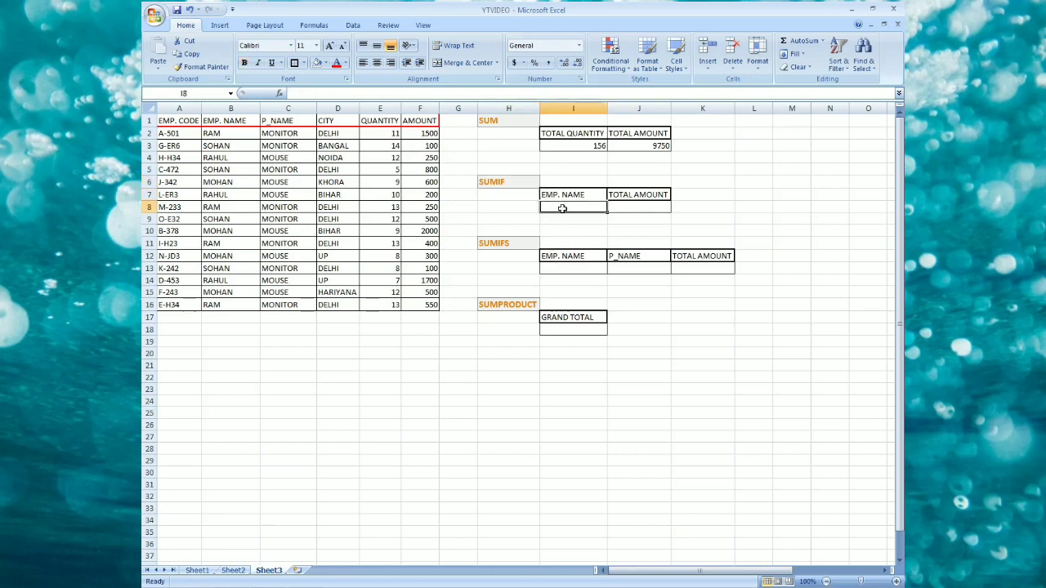
{"action": "left_click", "coordinate": [626, 207]}
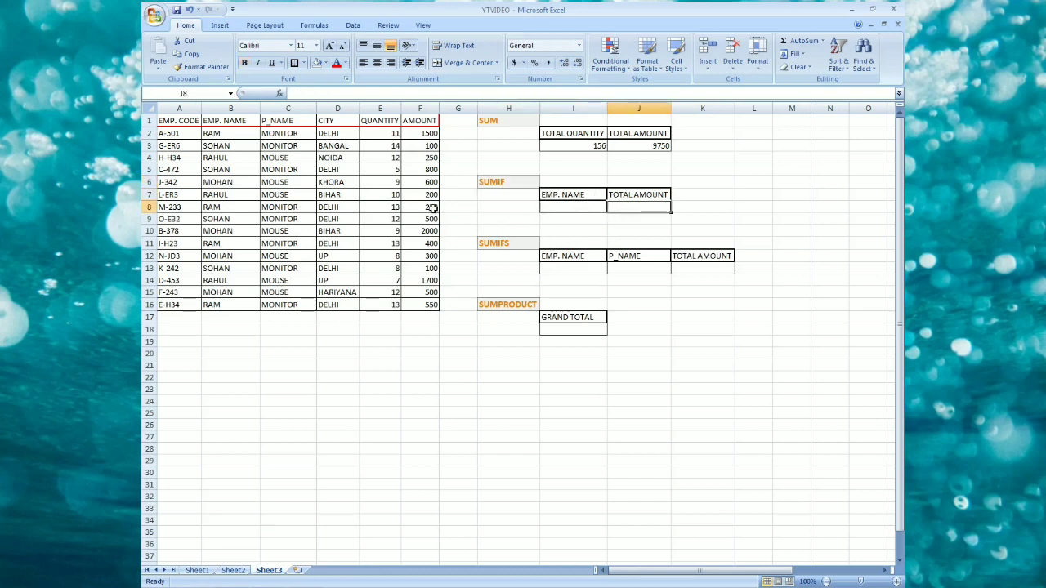
{"action": "left_click", "coordinate": [214, 133]}
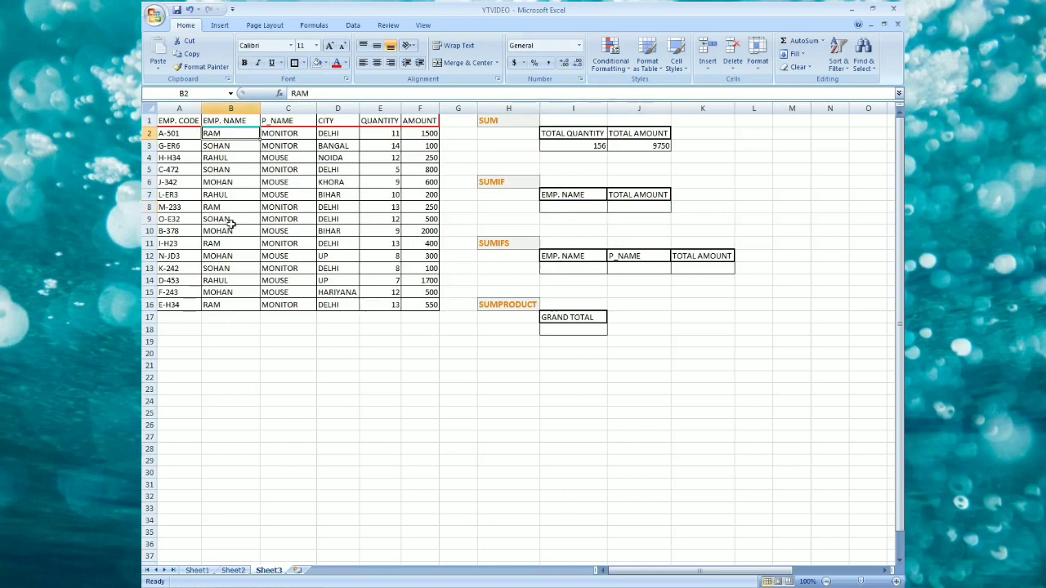
{"action": "left_click", "coordinate": [225, 266]}
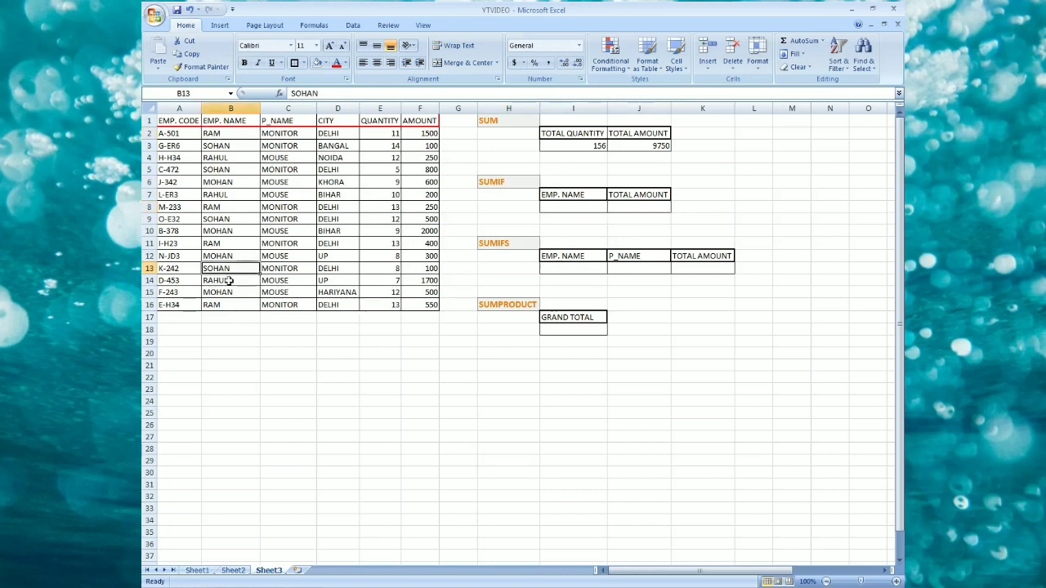
{"action": "left_click", "coordinate": [223, 282]}
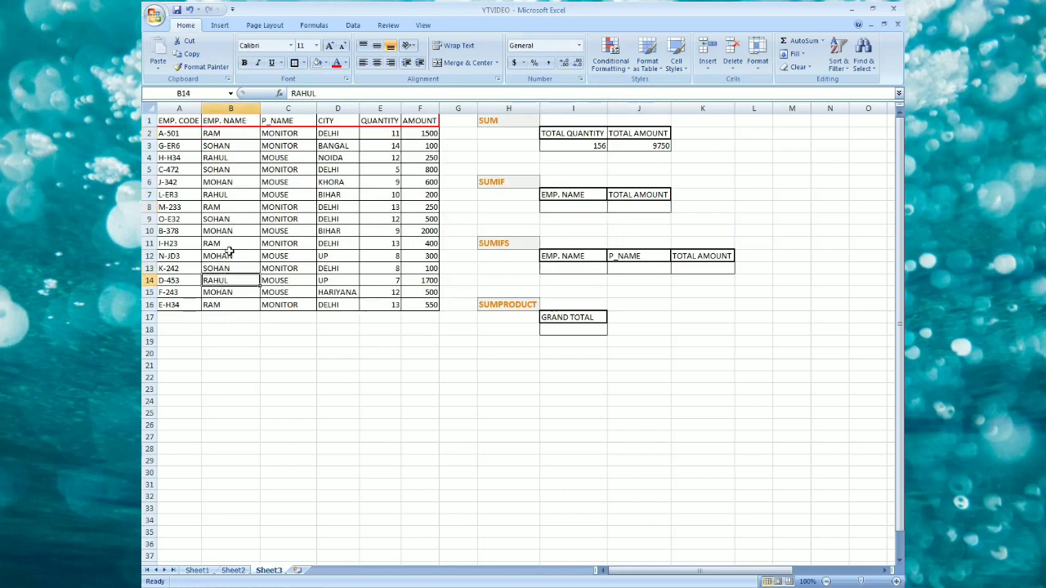
{"action": "left_click", "coordinate": [214, 135]}
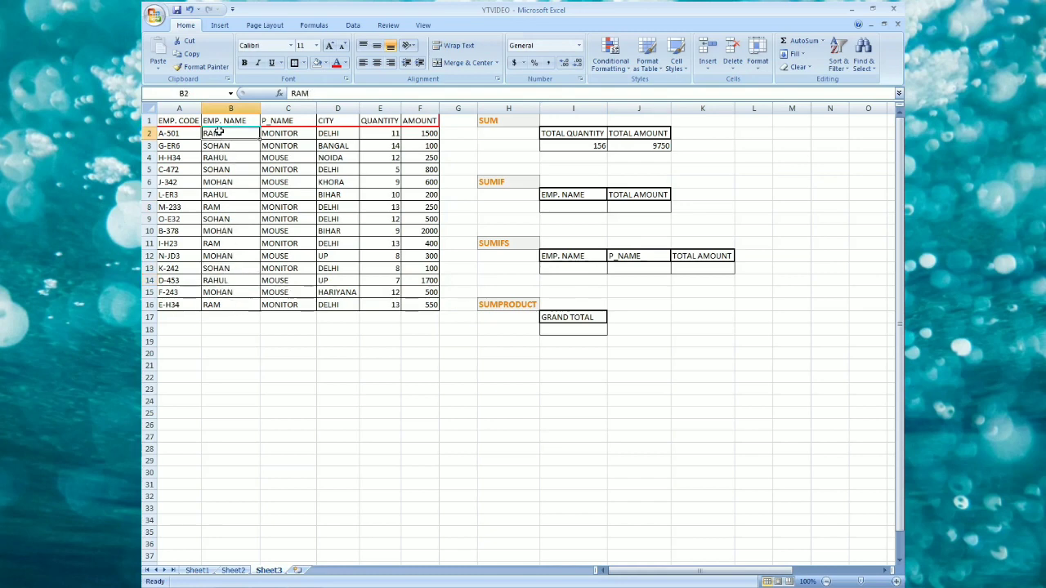
{"action": "left_click", "coordinate": [418, 134]}
{"action": "left_click_drag", "start_coordinate": [215, 132], "coordinate": [425, 134]}
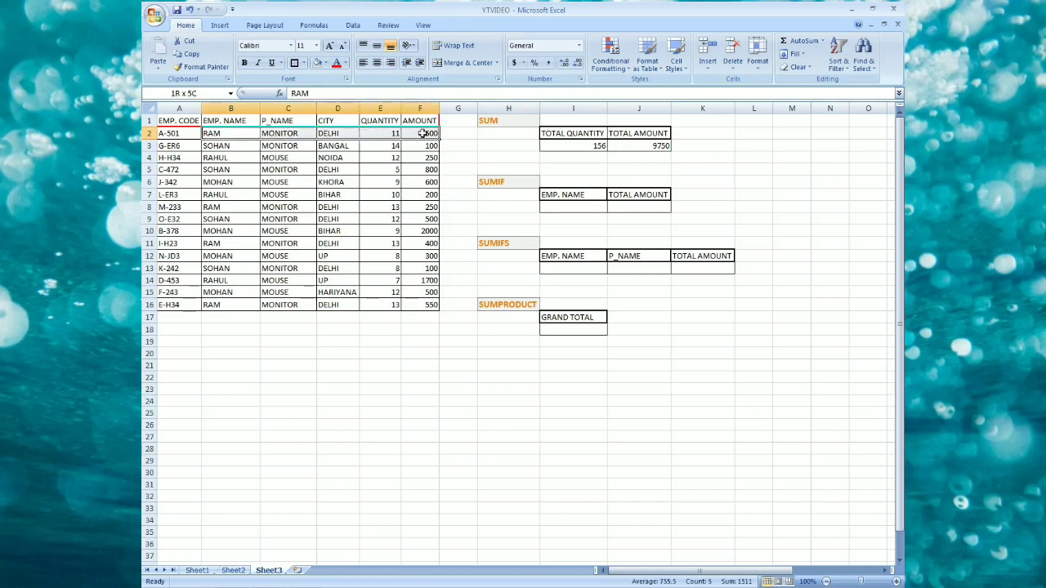
Enter ram as the employee name in the SUMIF section's EMP. NAME cell.
{"action": "left_click", "coordinate": [573, 207]}
{"action": "type", "text": "r"}
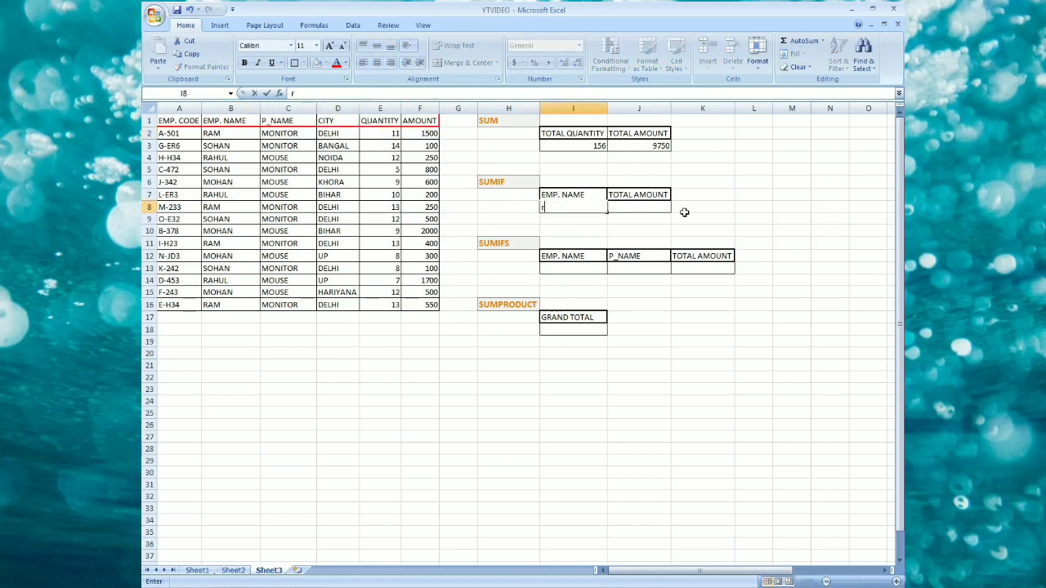
{"action": "type", "text": "am"}
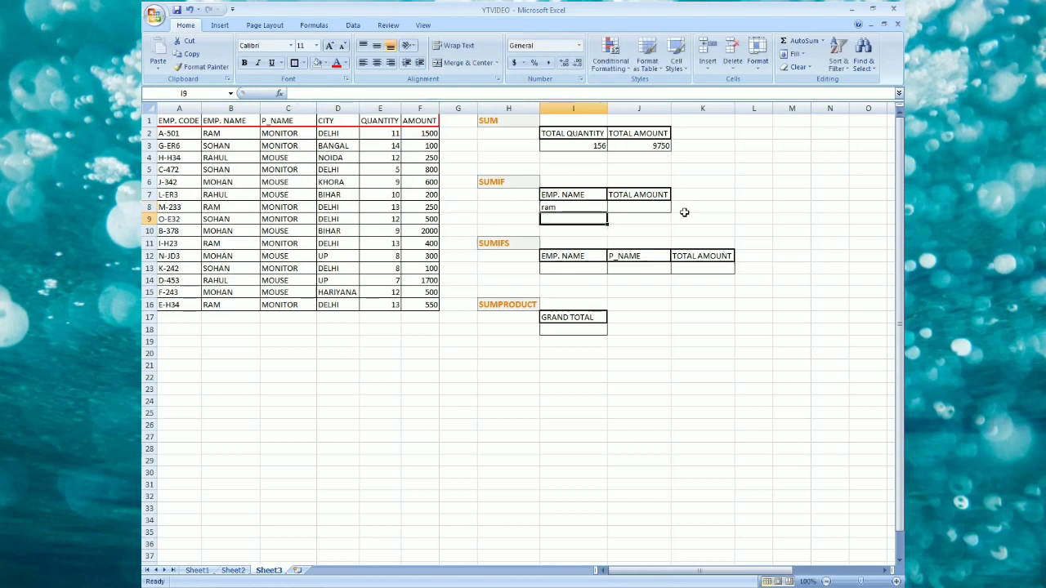
{"action": "key", "text": "Tab"}
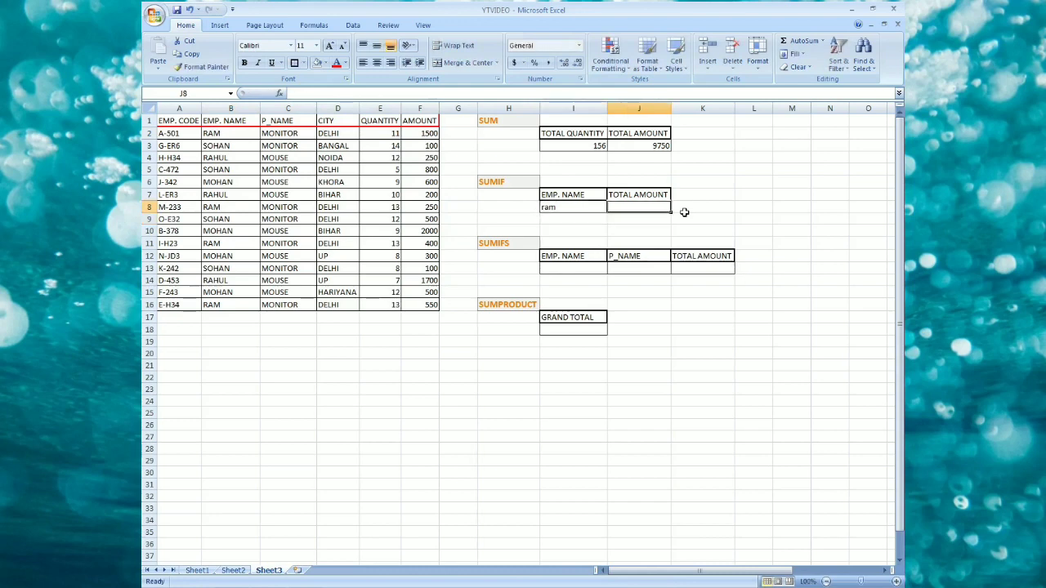
Enter a SUMIF formula in the SUMIF total amount cell summing F1:F16 where B1:B16 matches the name in I8.
{"action": "type", "text": "=SUM"}
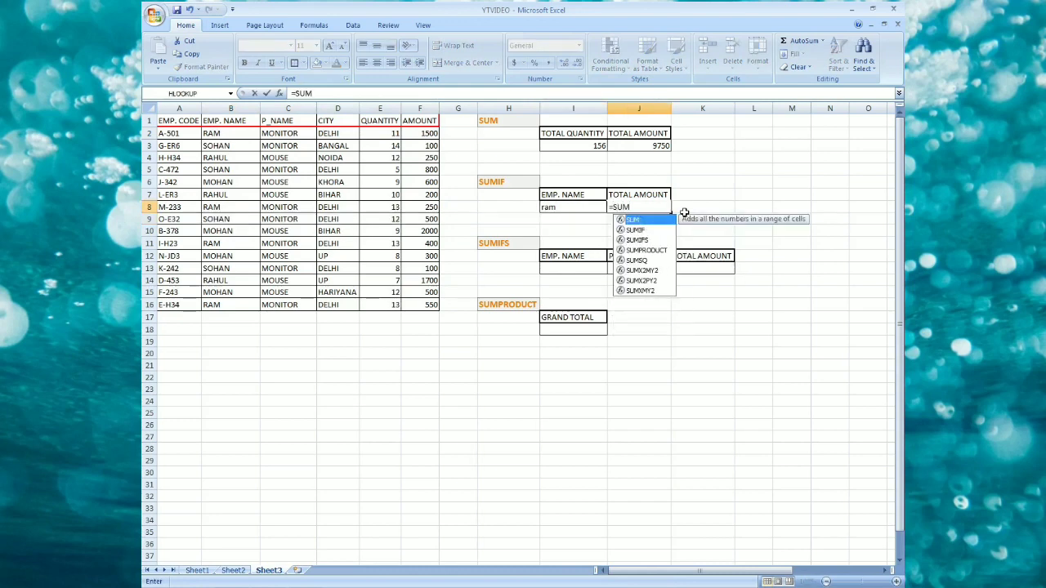
{"action": "type", "text": "("}
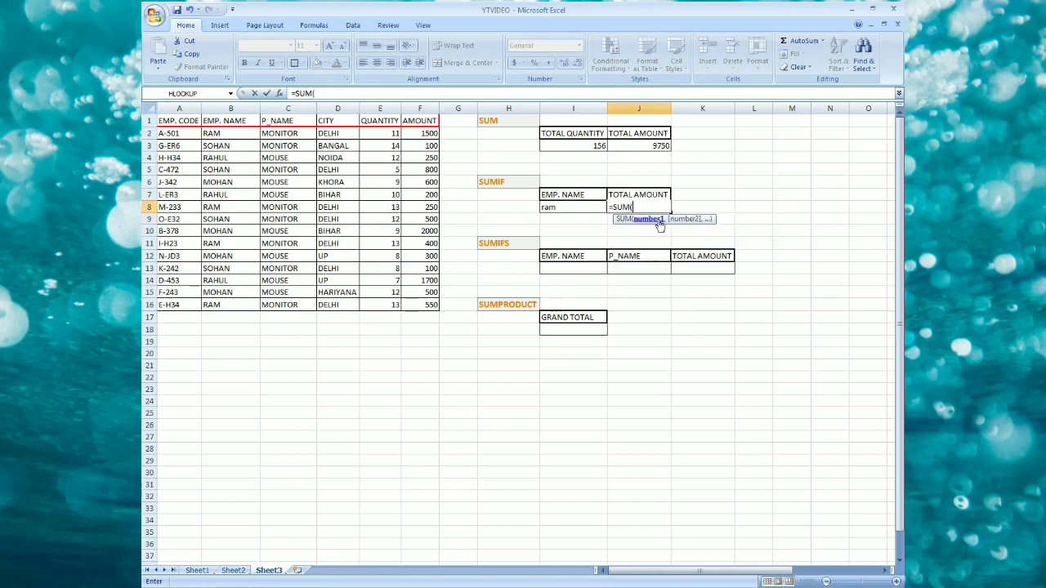
{"action": "key", "text": "BackSpace"}
{"action": "type", "text": "IF("}
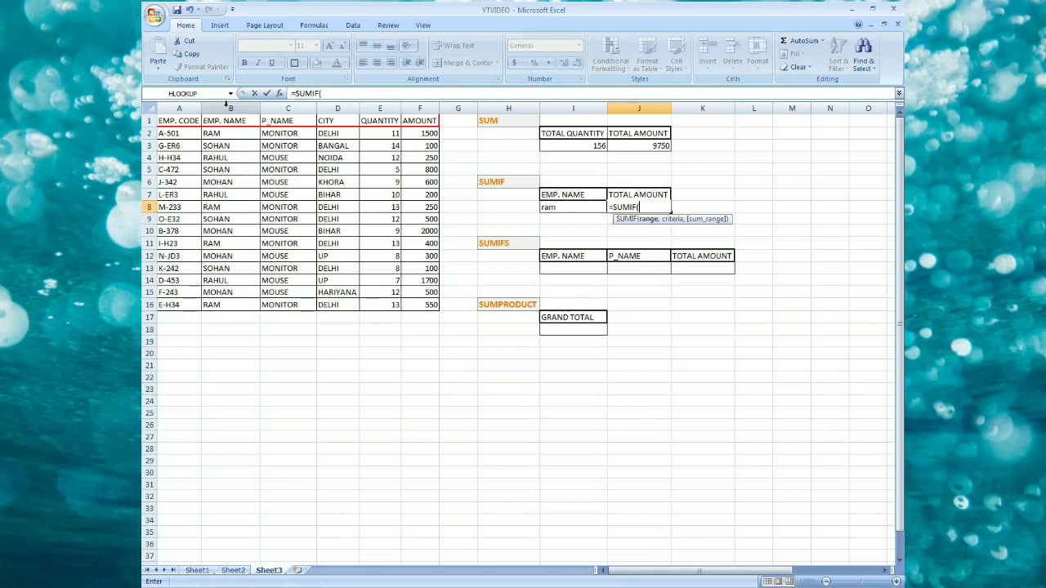
{"action": "left_click_drag", "start_coordinate": [235, 125], "coordinate": [241, 305]}
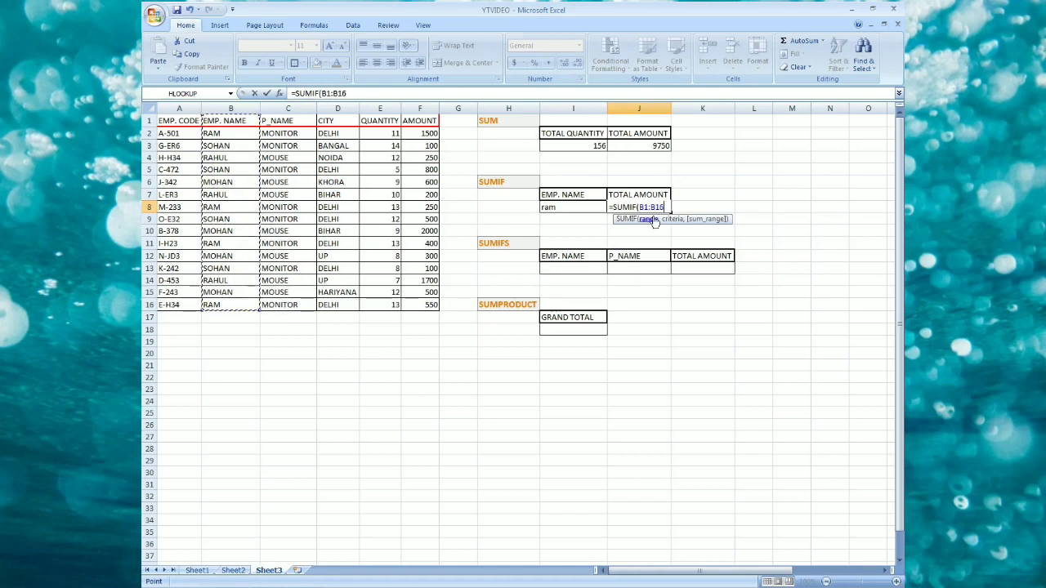
{"action": "type", "text": ","}
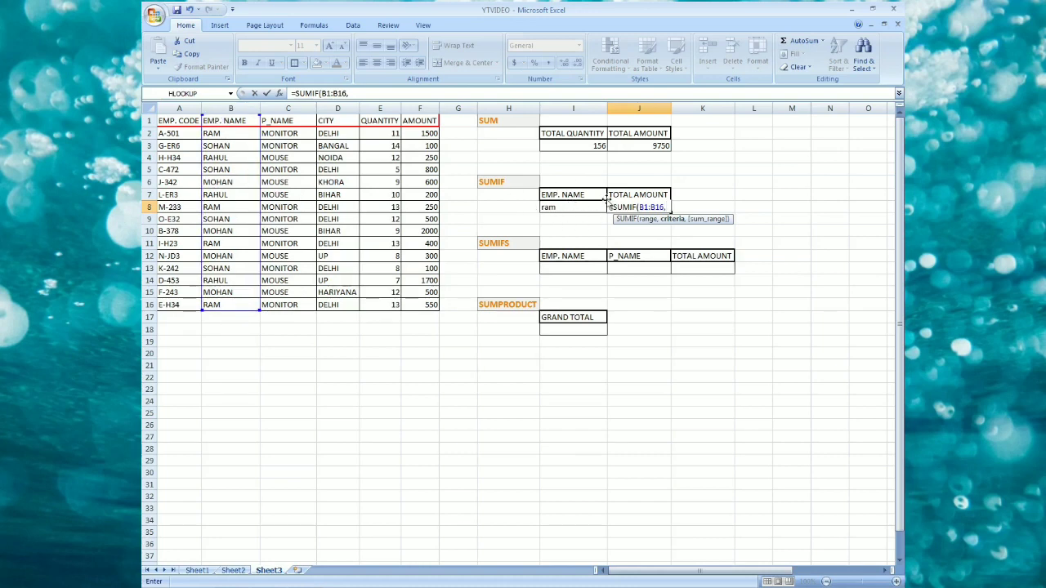
{"action": "left_click", "coordinate": [572, 207]}
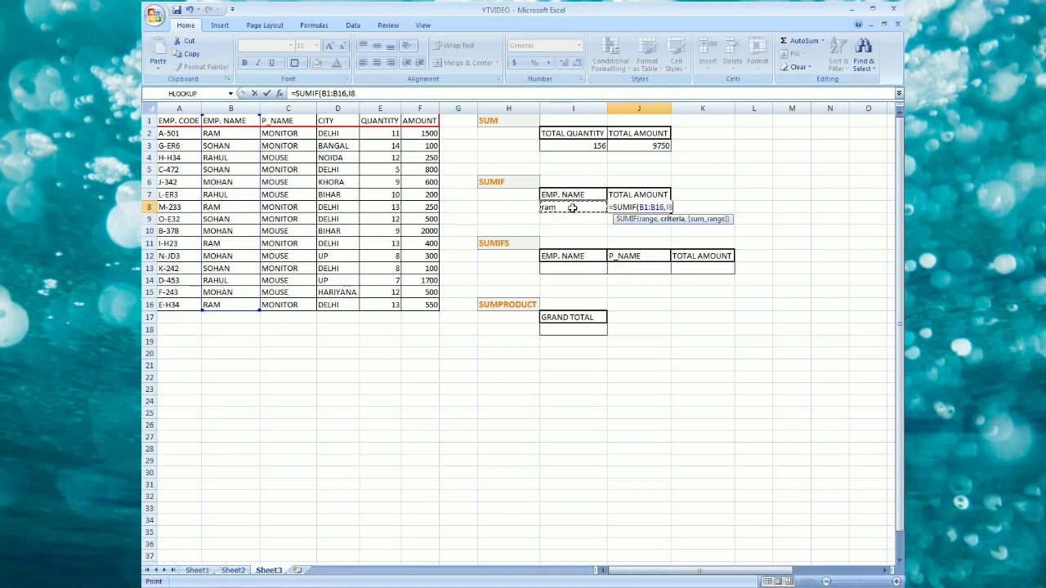
{"action": "type", "text": ","}
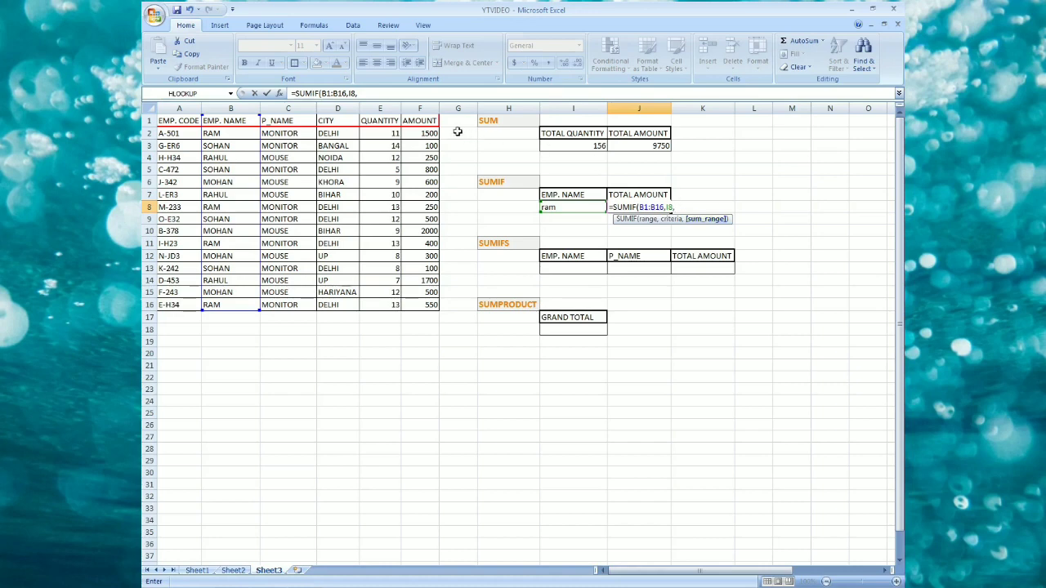
{"action": "left_click_drag", "start_coordinate": [429, 118], "coordinate": [431, 303]}
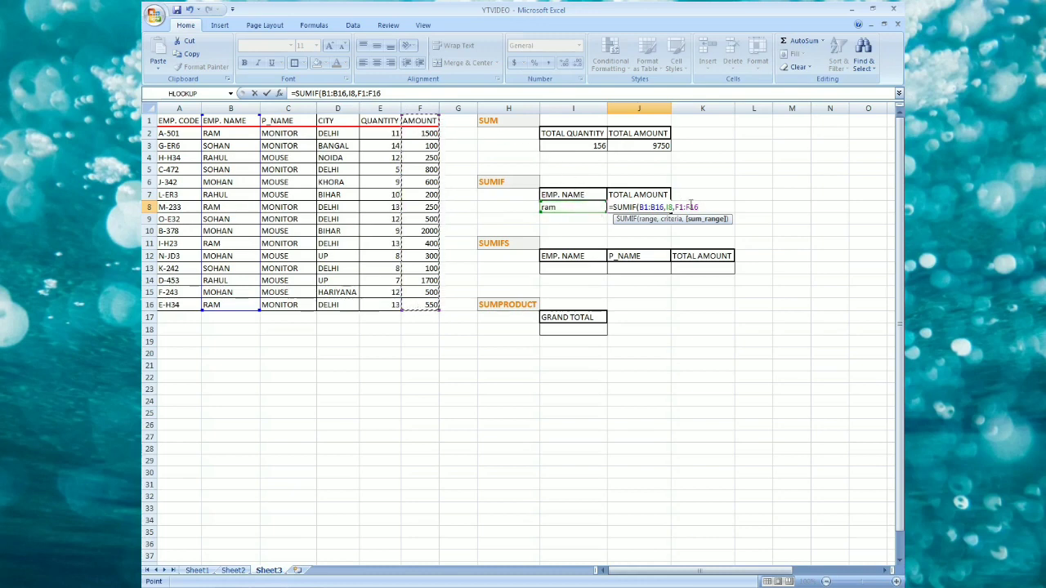
{"action": "type", "text": ")"}
{"action": "key", "text": "Return"}
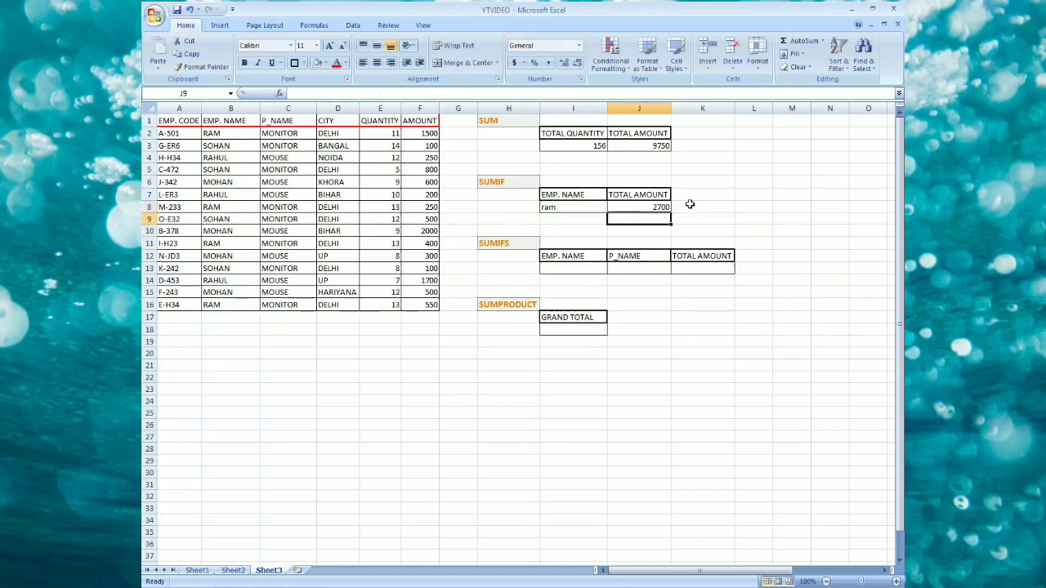
Check the SUMIF result with a temporary formula in F19 adding F2, F8, F11 and F16, then delete it.
{"action": "left_click", "coordinate": [558, 206]}
{"action": "left_click", "coordinate": [643, 206]}
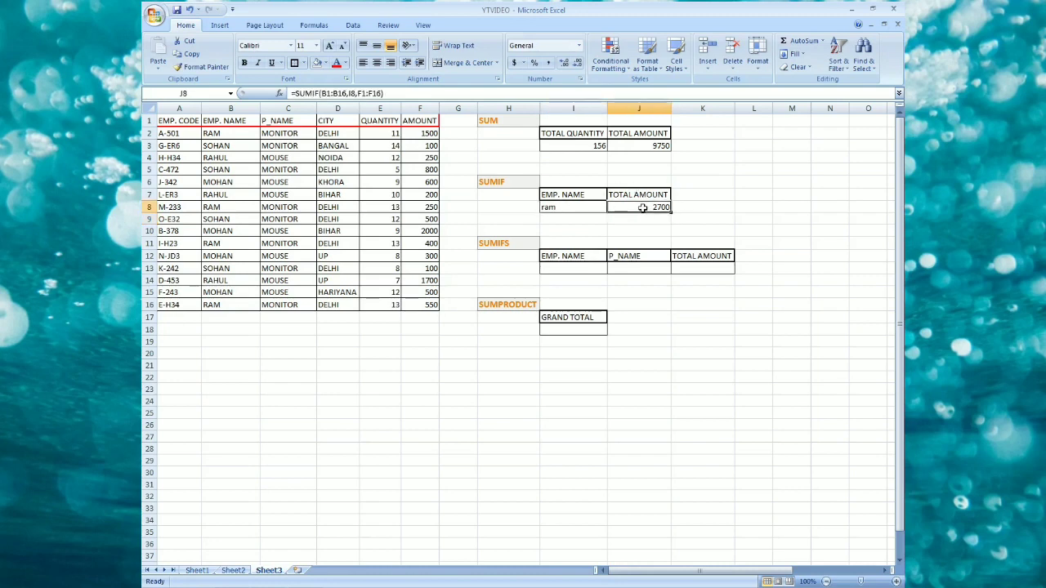
{"action": "left_click", "coordinate": [228, 133]}
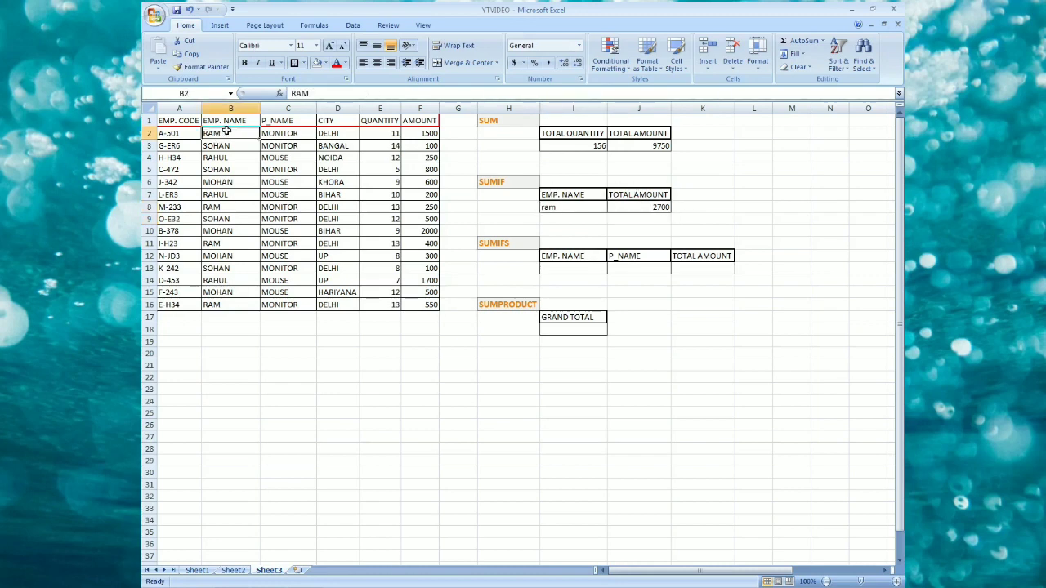
{"action": "left_click", "coordinate": [418, 132]}
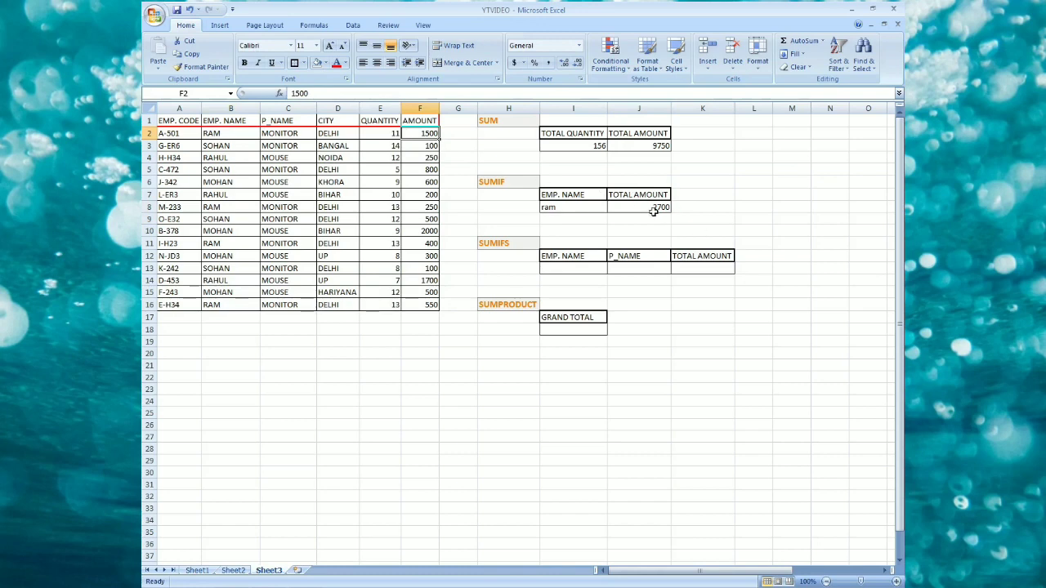
{"action": "left_click", "coordinate": [419, 341]}
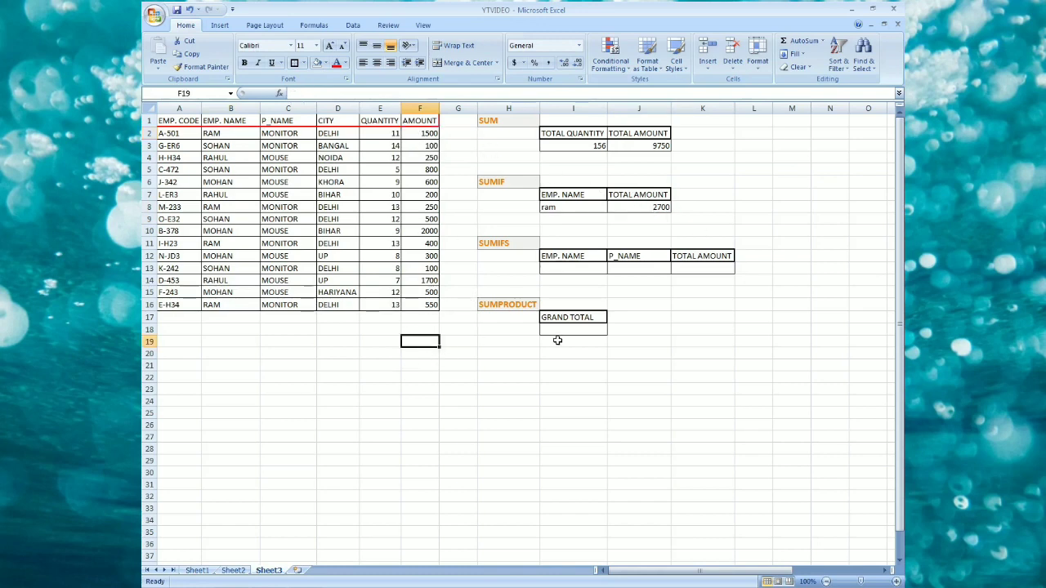
{"action": "type", "text": "="}
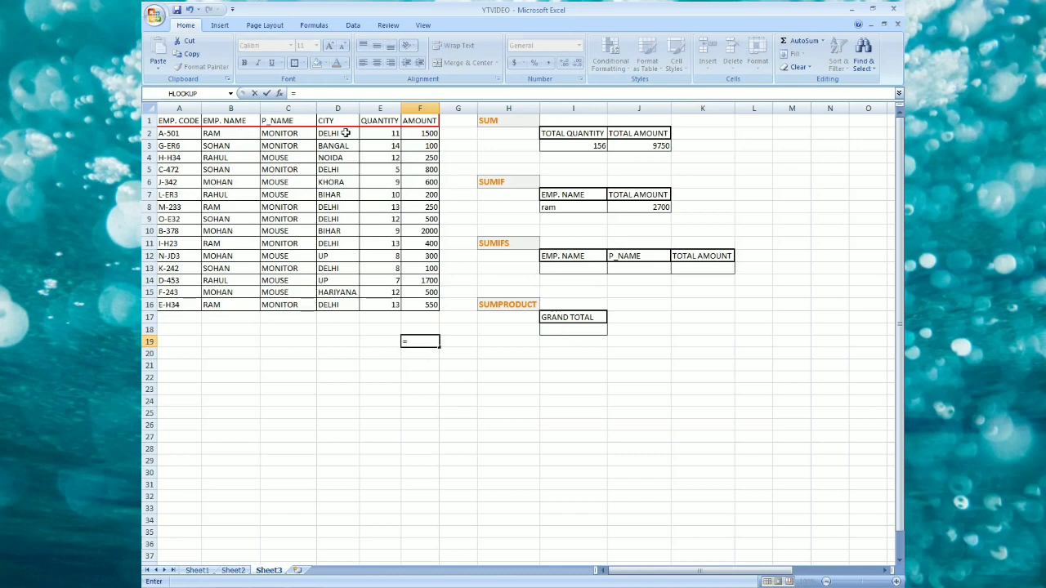
{"action": "left_click", "coordinate": [418, 133]}
{"action": "type", "text": "+"}
{"action": "left_click", "coordinate": [420, 208]}
{"action": "type", "text": "+"}
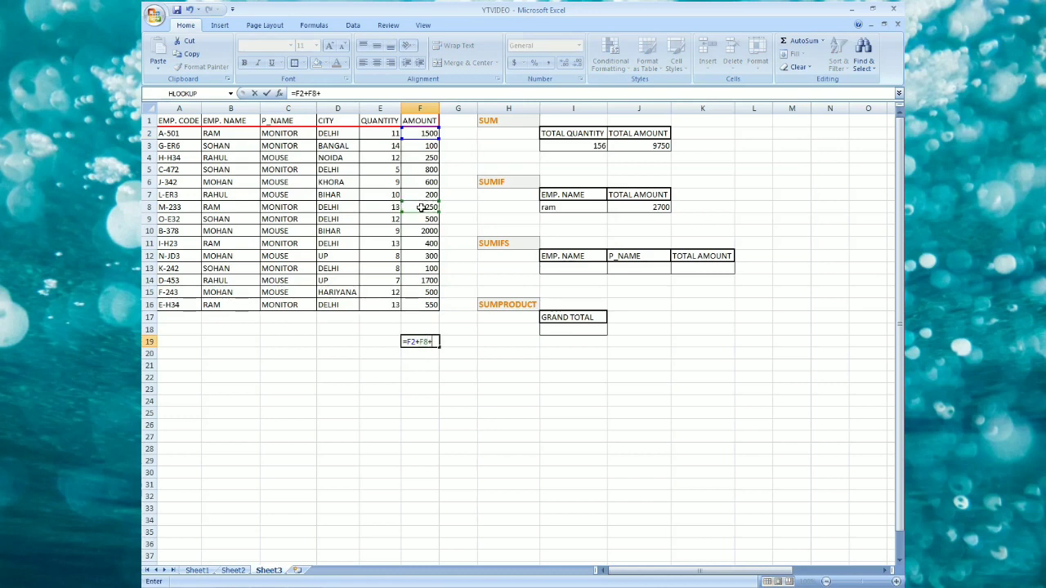
{"action": "left_click", "coordinate": [429, 243]}
{"action": "type", "text": "+"}
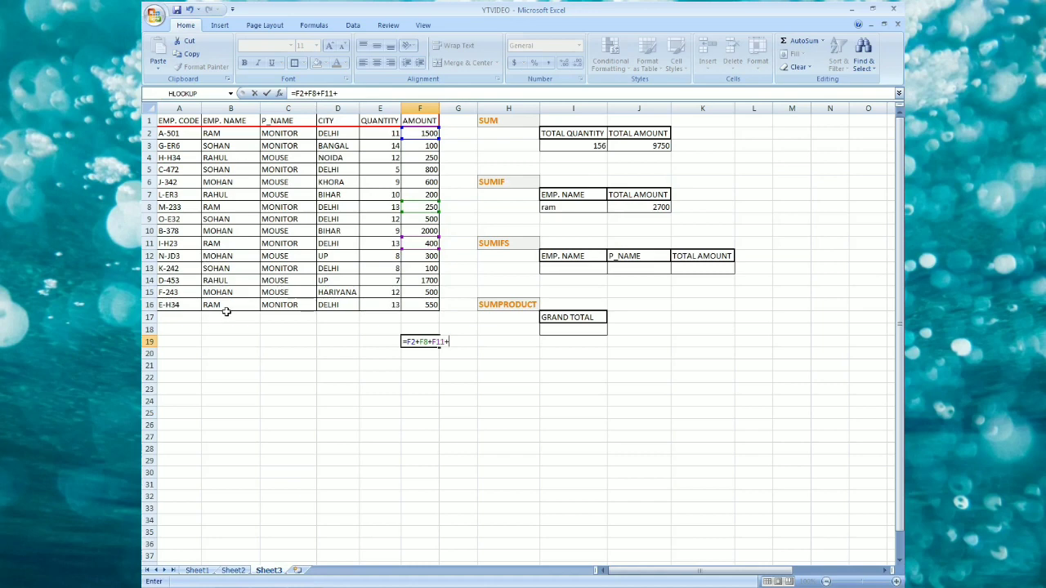
{"action": "left_click", "coordinate": [423, 305]}
{"action": "key", "text": "Return"}
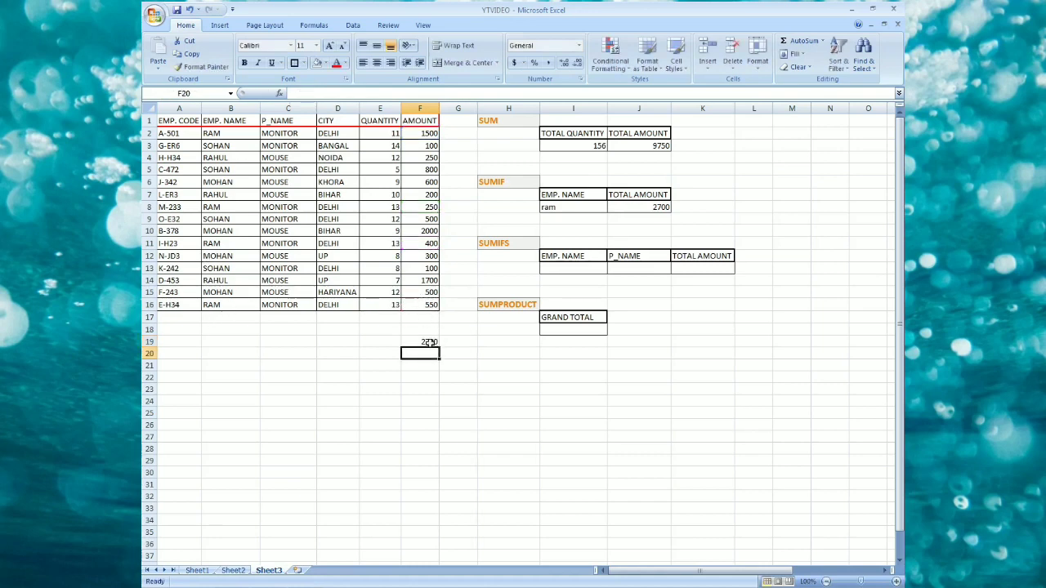
{"action": "left_click", "coordinate": [429, 342]}
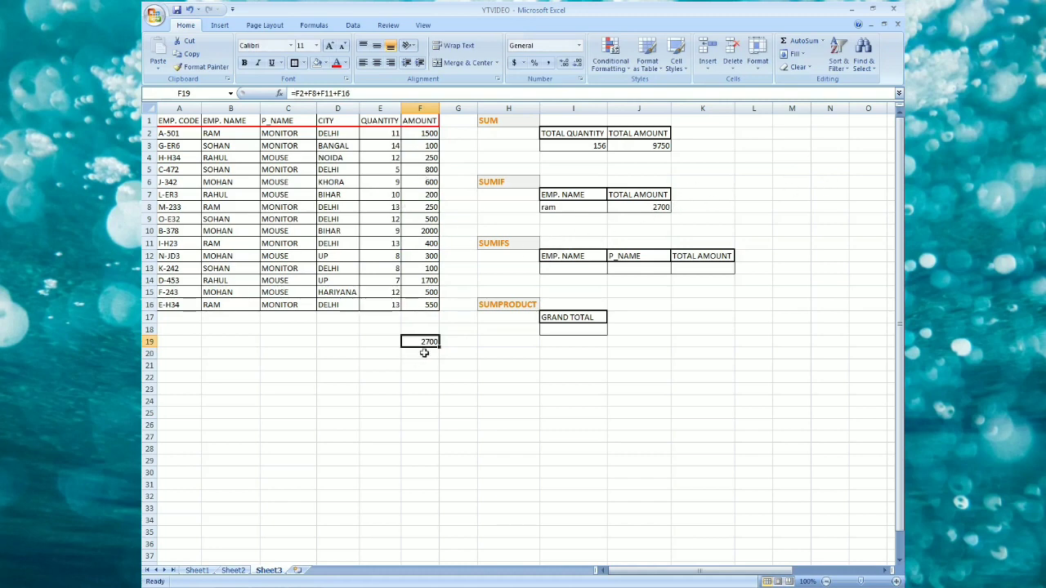
{"action": "key", "text": "Delete"}
Enter RAM as the employee name and DELHI as the P_NAME in the SUMIFS section's criteria cells.
{"action": "left_click", "coordinate": [513, 244]}
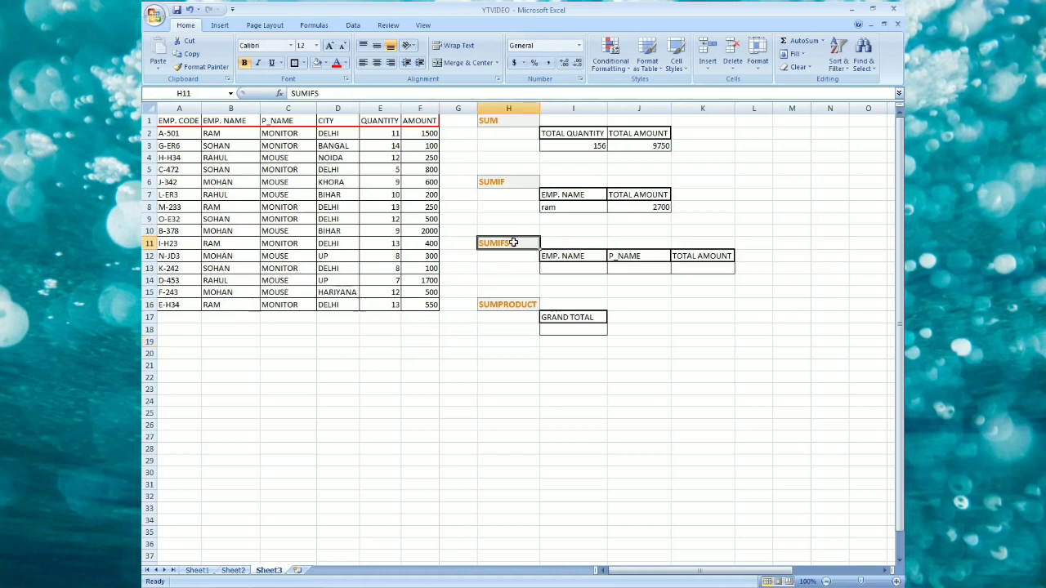
{"action": "left_click", "coordinate": [515, 182]}
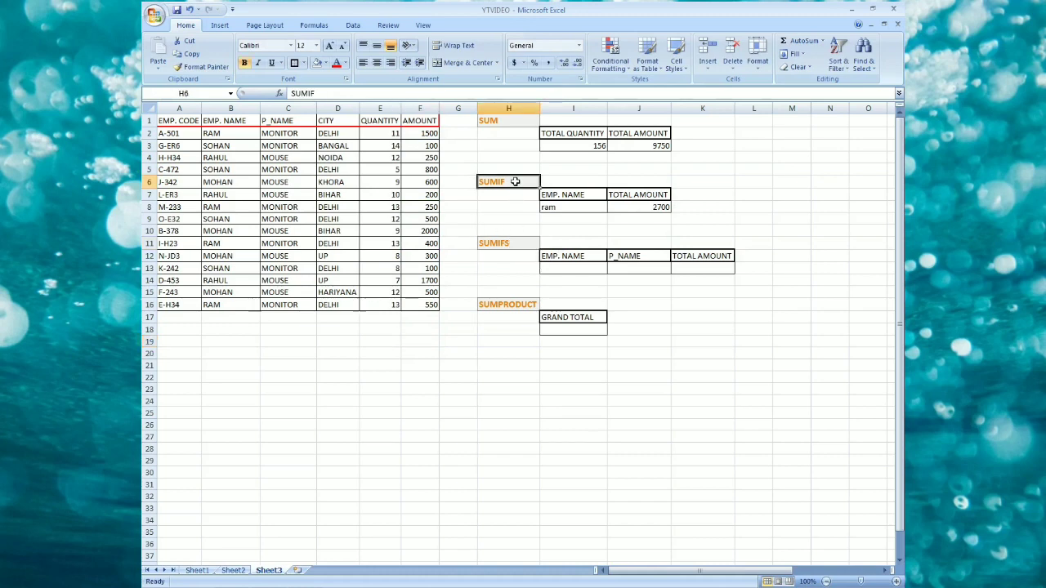
{"action": "left_click", "coordinate": [579, 205]}
{"action": "left_click", "coordinate": [651, 208]}
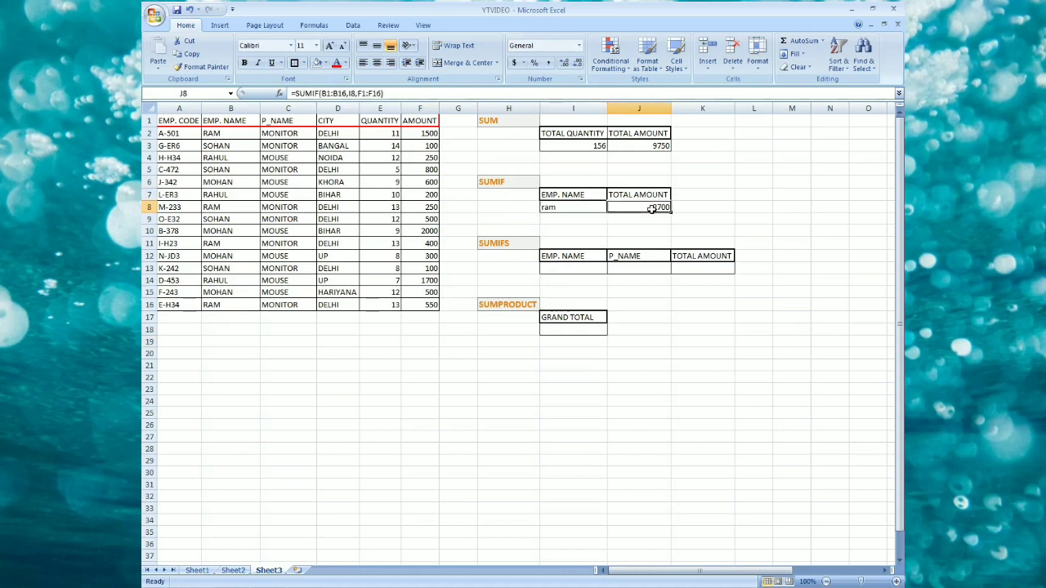
{"action": "left_click", "coordinate": [579, 266]}
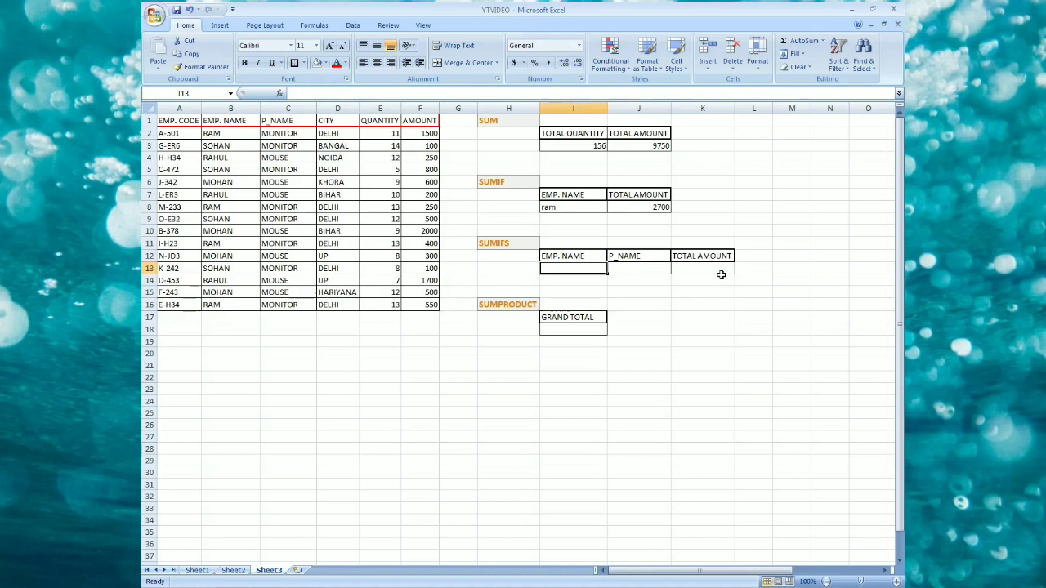
{"action": "type", "text": "RAM"}
{"action": "key", "text": "Tab"}
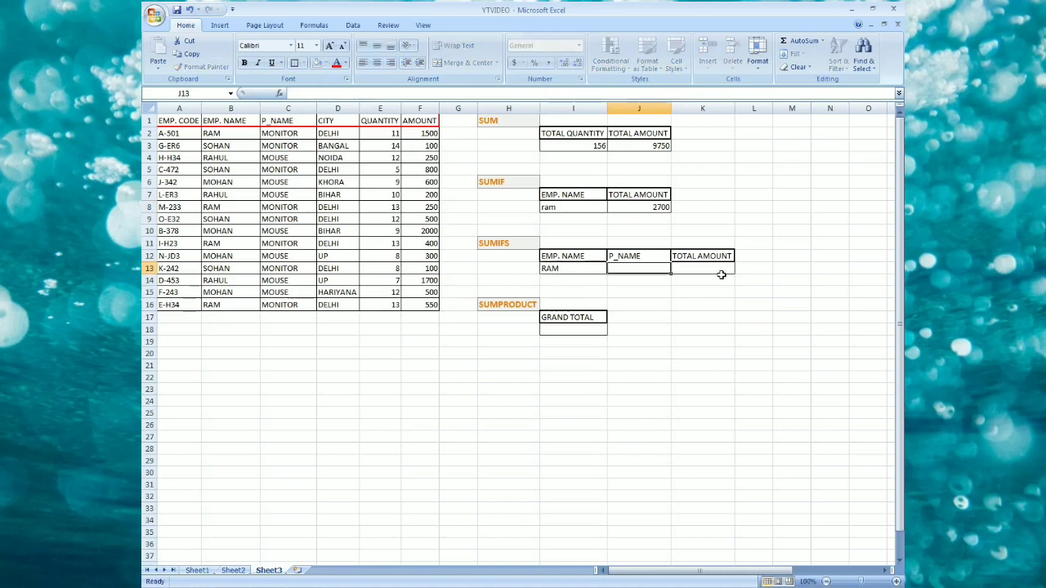
{"action": "type", "text": "DELHI"}
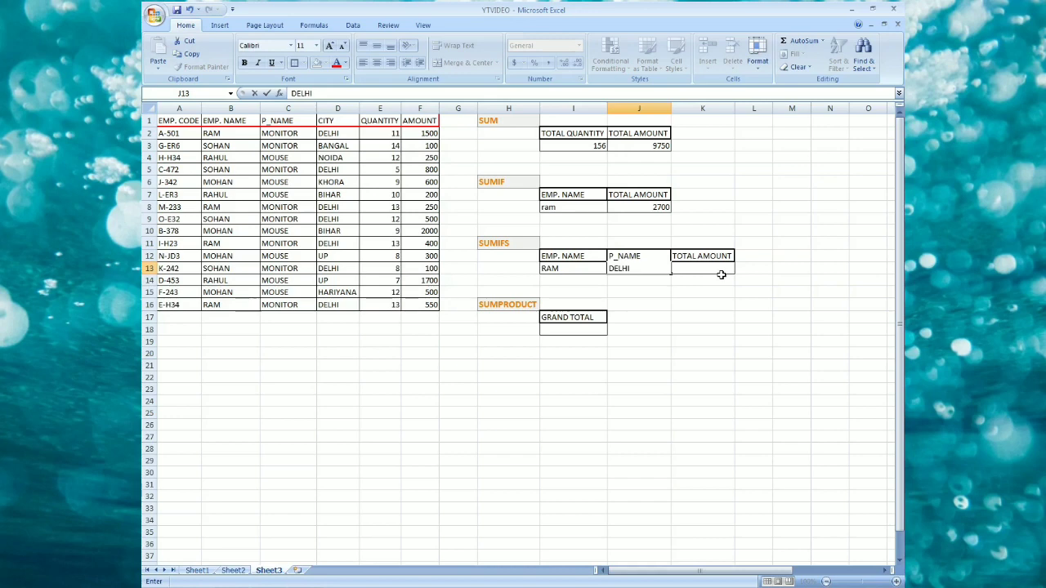
{"action": "key", "text": "Return"}
Begin a SUMIFS formula in the SUMIFS total amount cell K13, summing F1:F16 where B1:B16 matches I13.
{"action": "key", "text": "Up"}
{"action": "key", "text": "Right"}
{"action": "key", "text": "Right"}
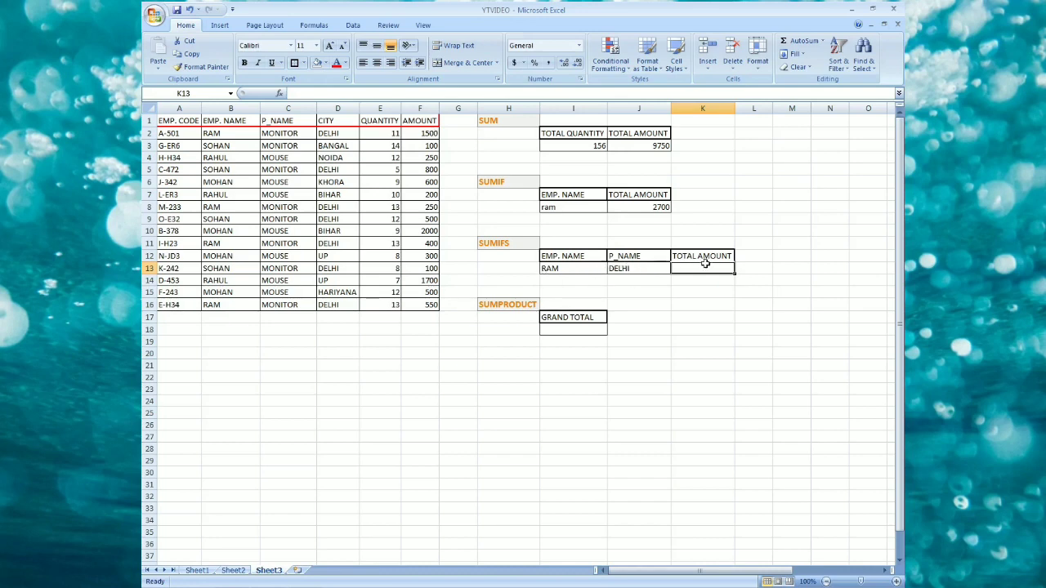
{"action": "type", "text": "=SUM"}
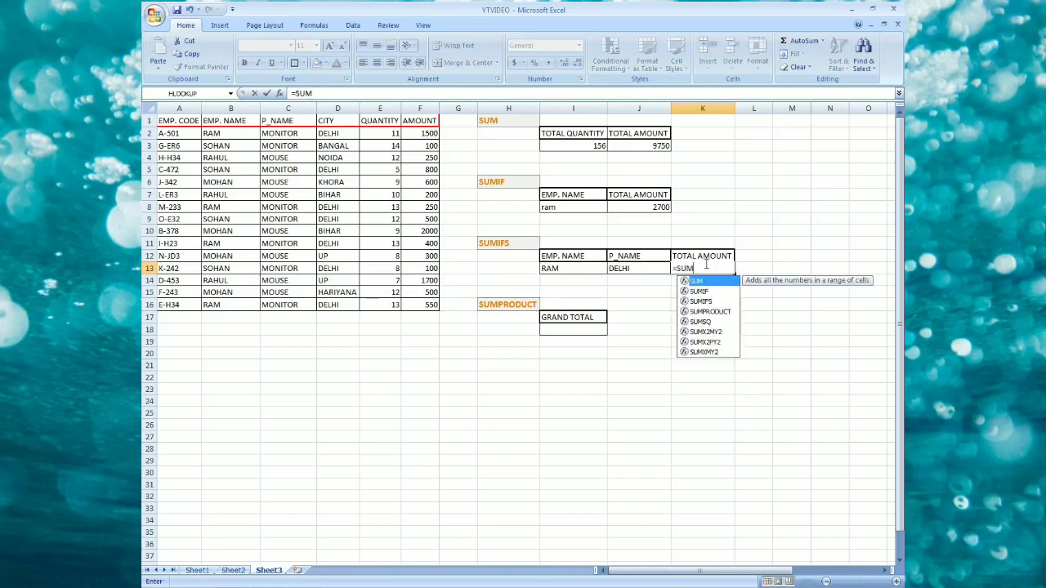
{"action": "type", "text": "IFS"}
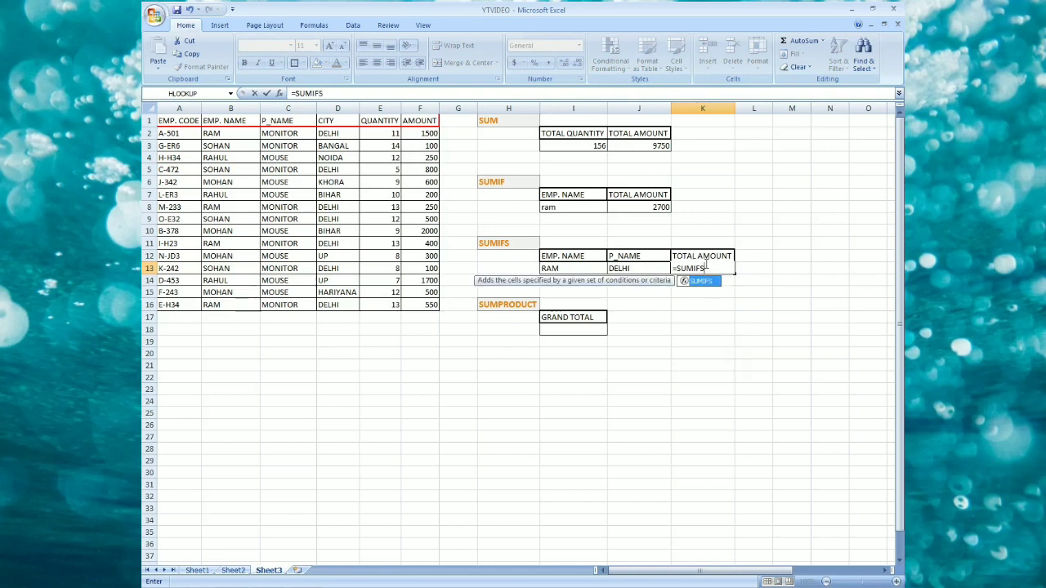
{"action": "type", "text": "("}
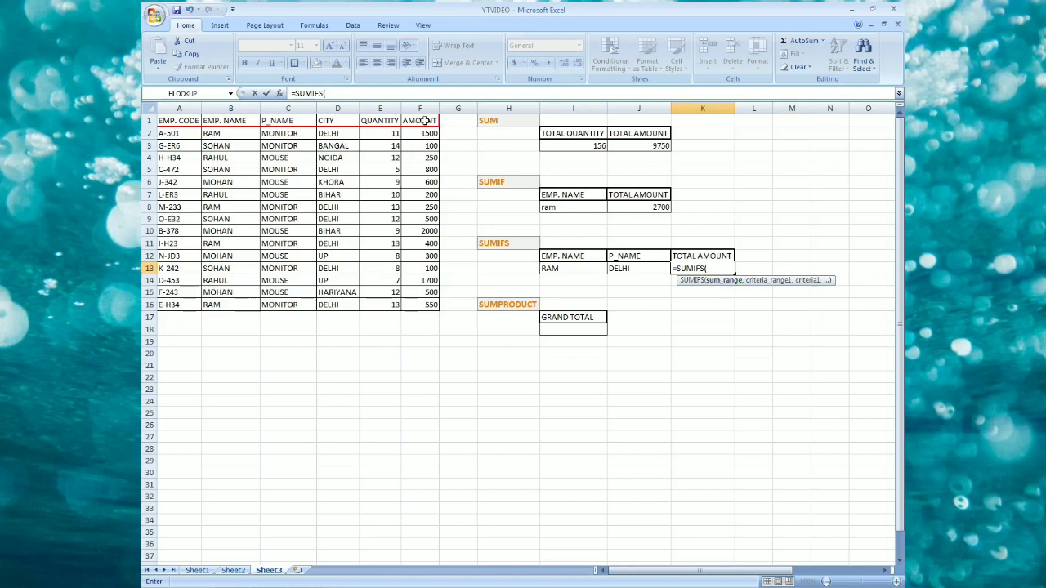
{"action": "left_click_drag", "start_coordinate": [420, 121], "coordinate": [425, 306]}
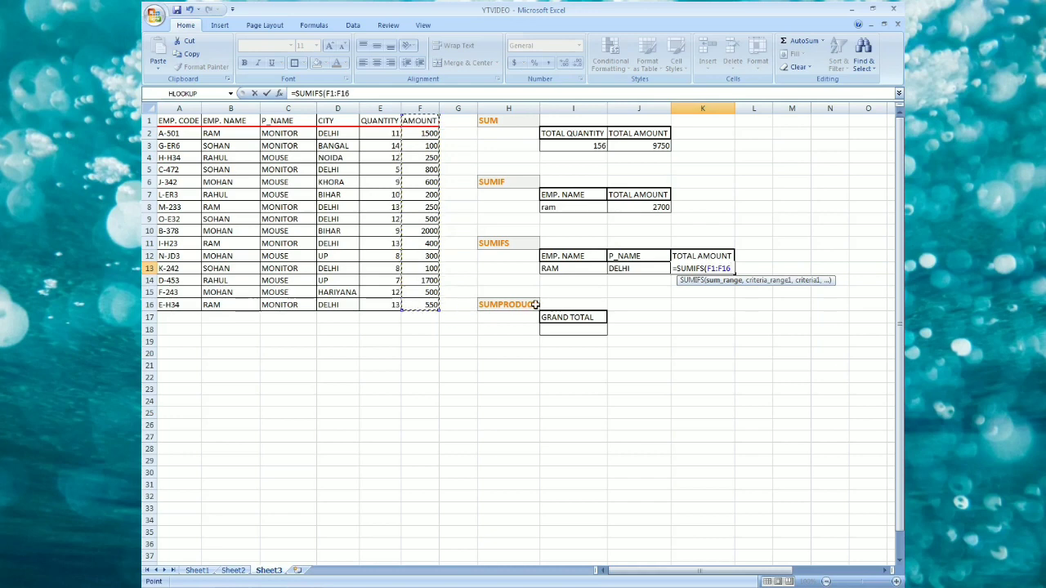
{"action": "type", "text": ","}
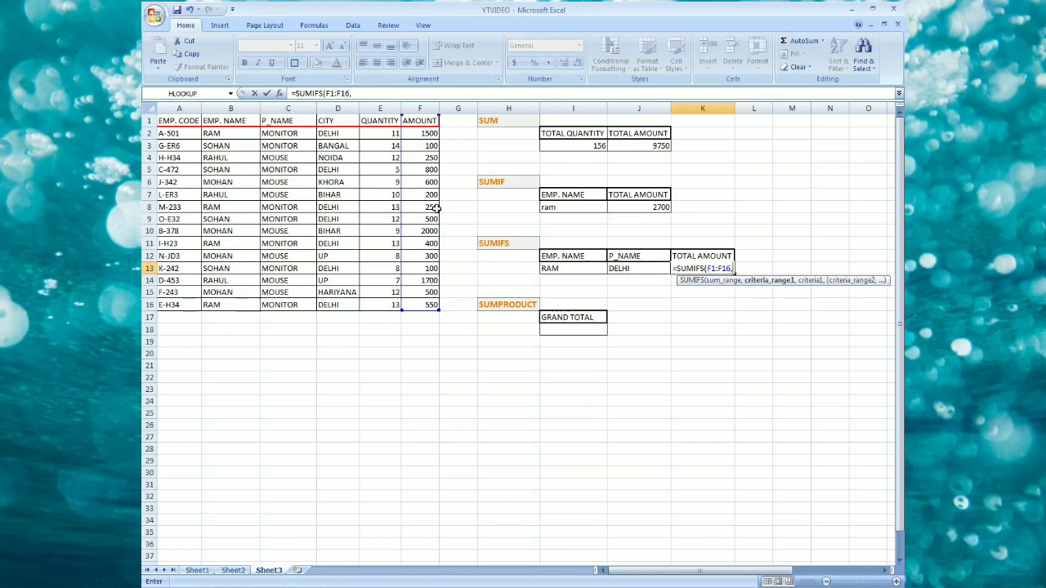
{"action": "left_click_drag", "start_coordinate": [232, 121], "coordinate": [243, 313]}
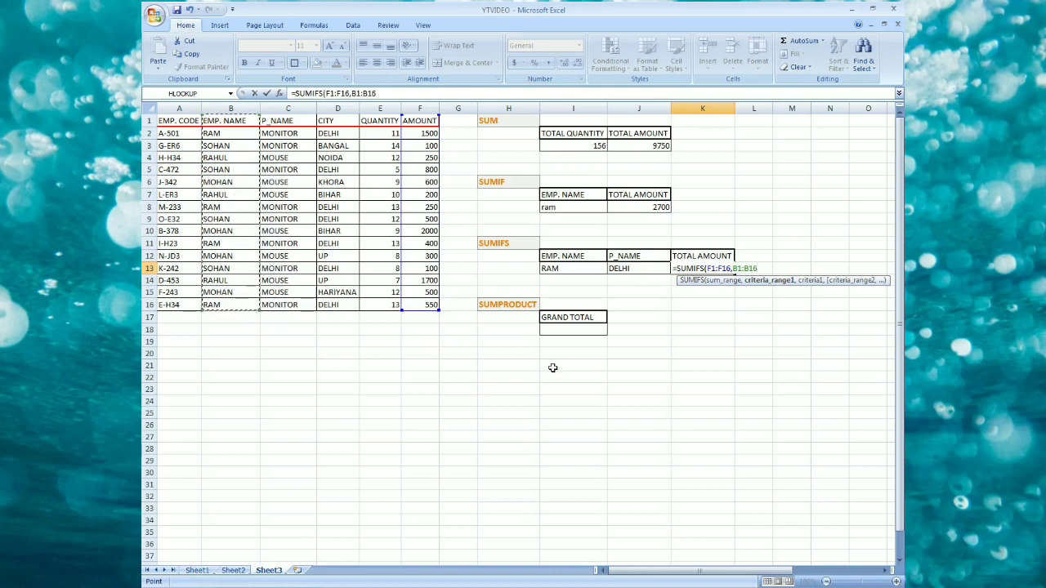
{"action": "type", "text": ","}
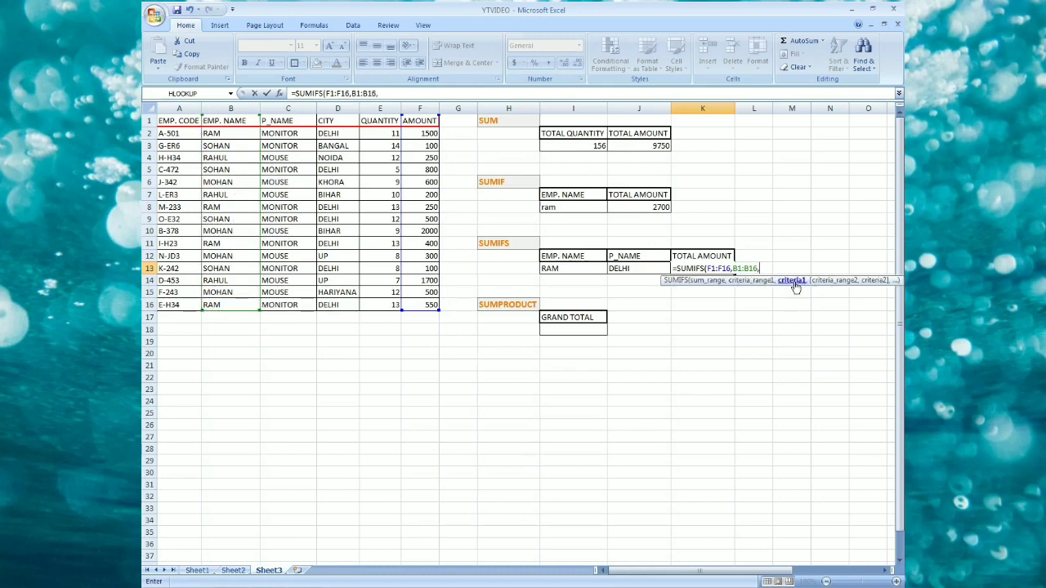
{"action": "left_click", "coordinate": [556, 268]}
{"action": "type", "text": ","}
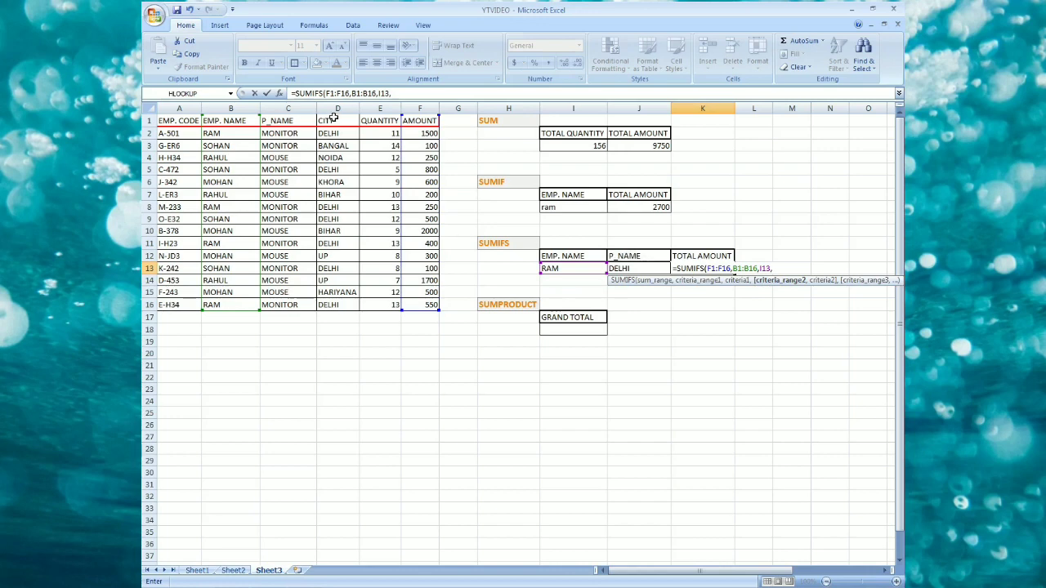
Add D1:D16 matching J13 as the second criteria pair, check each argument of the SUMIFS formula, and confirm it.
{"action": "left_click_drag", "start_coordinate": [333, 120], "coordinate": [356, 306]}
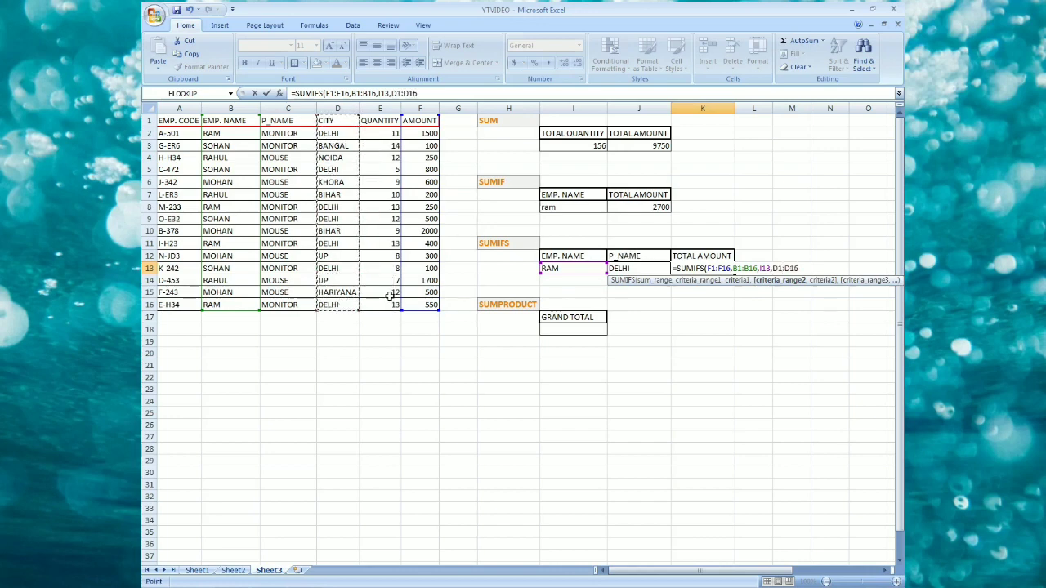
{"action": "type", "text": ","}
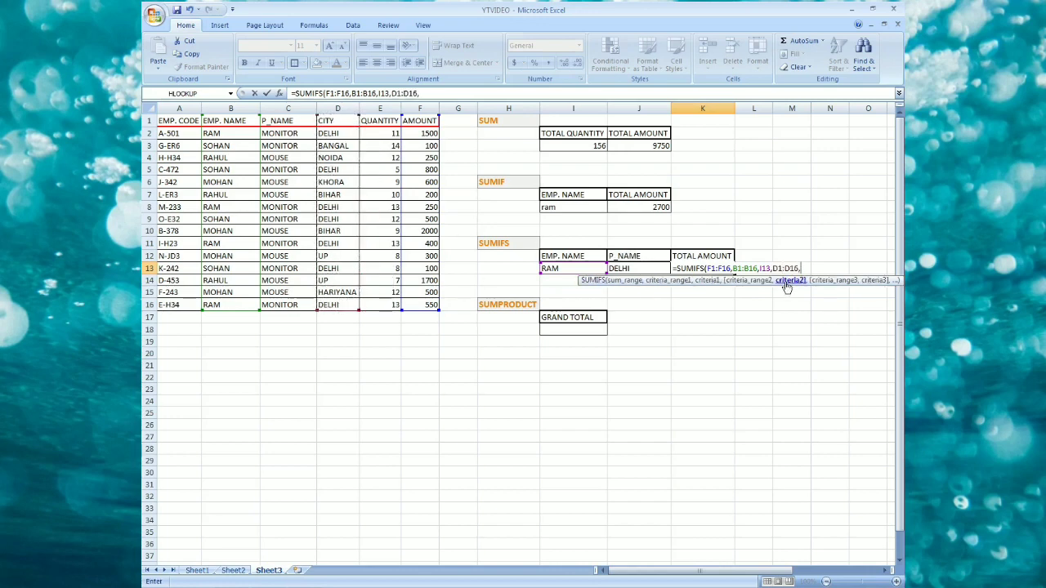
{"action": "left_click", "coordinate": [621, 268]}
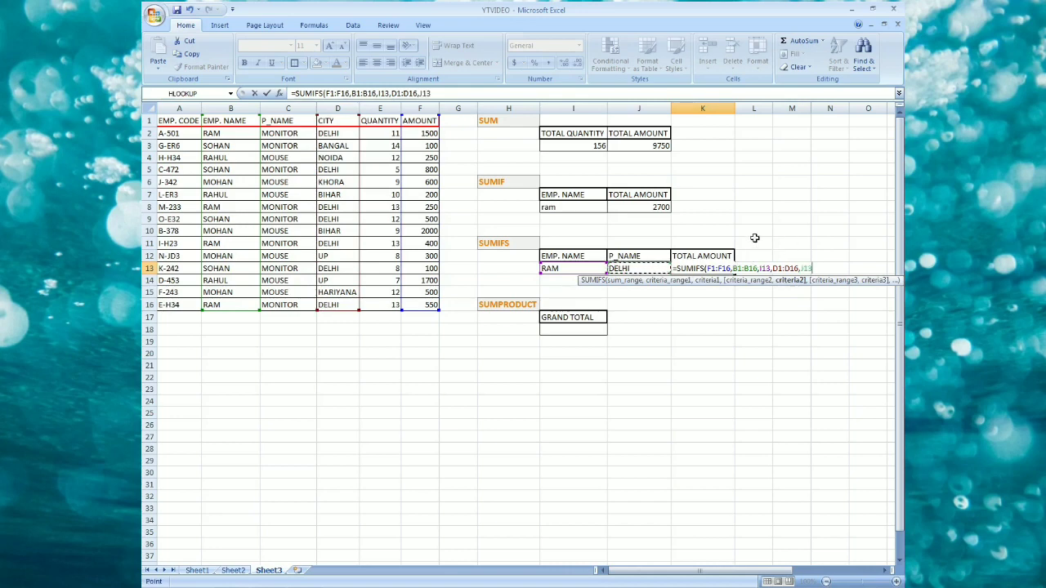
{"action": "left_click", "coordinate": [630, 281]}
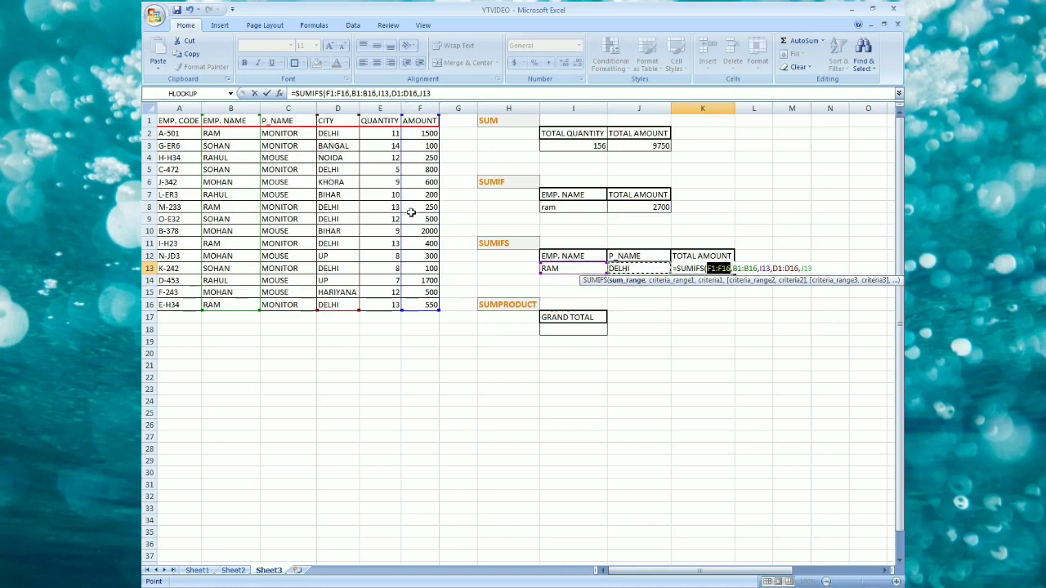
{"action": "left_click", "coordinate": [671, 281]}
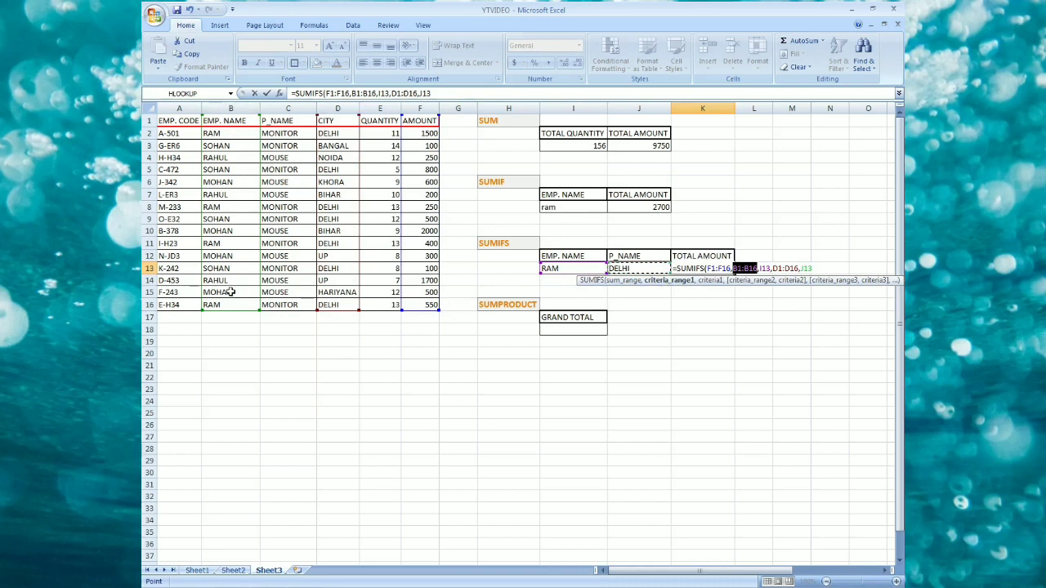
{"action": "left_click", "coordinate": [717, 281]}
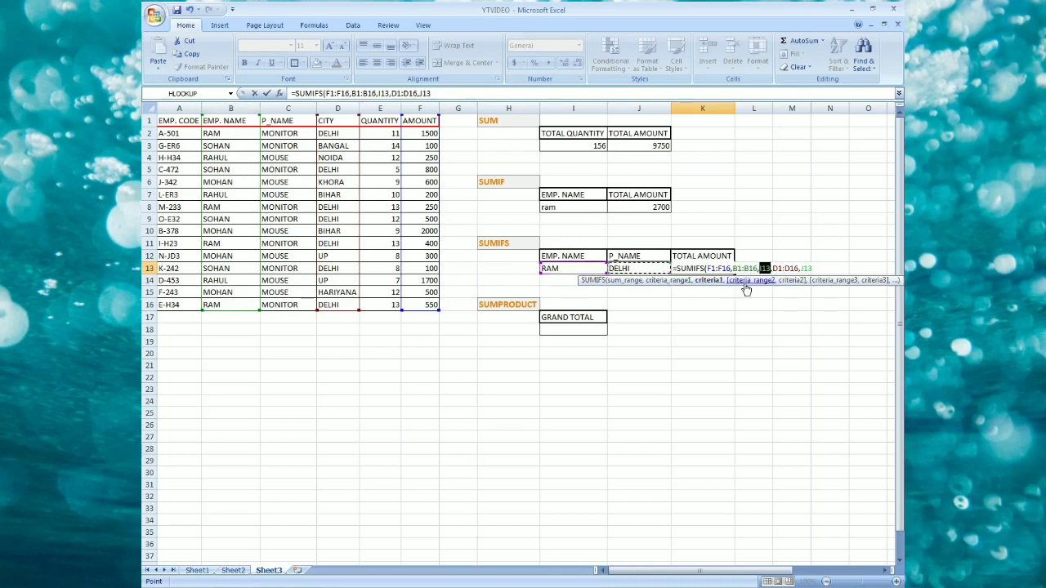
{"action": "left_click", "coordinate": [745, 282]}
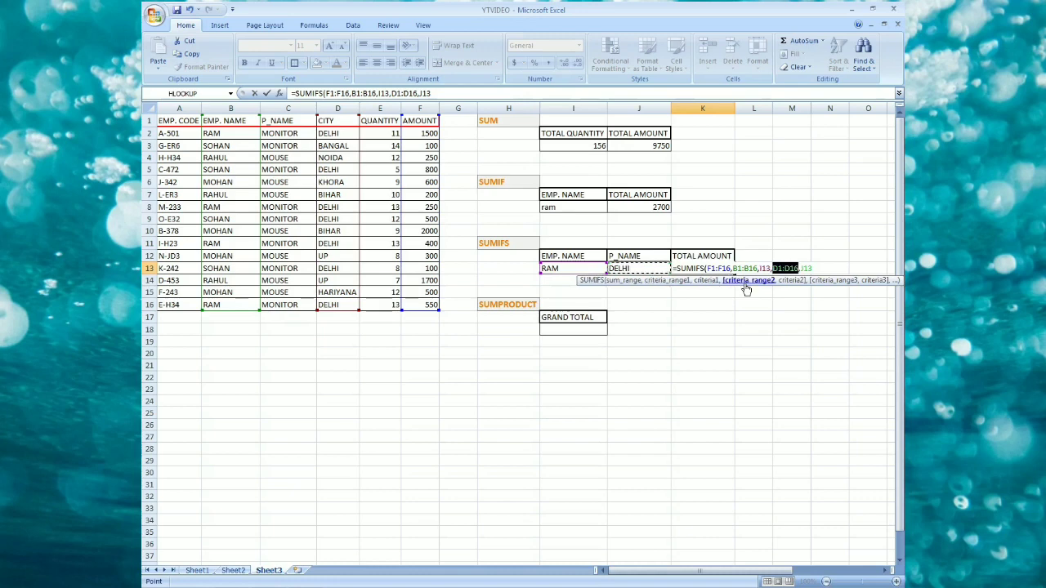
{"action": "left_click", "coordinate": [790, 281]}
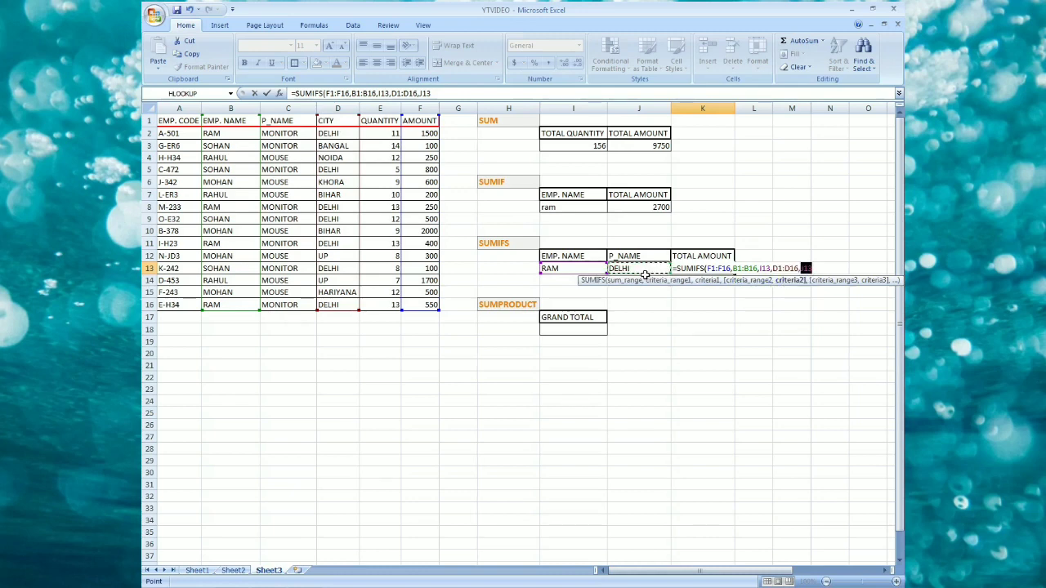
{"action": "key", "text": "Return"}
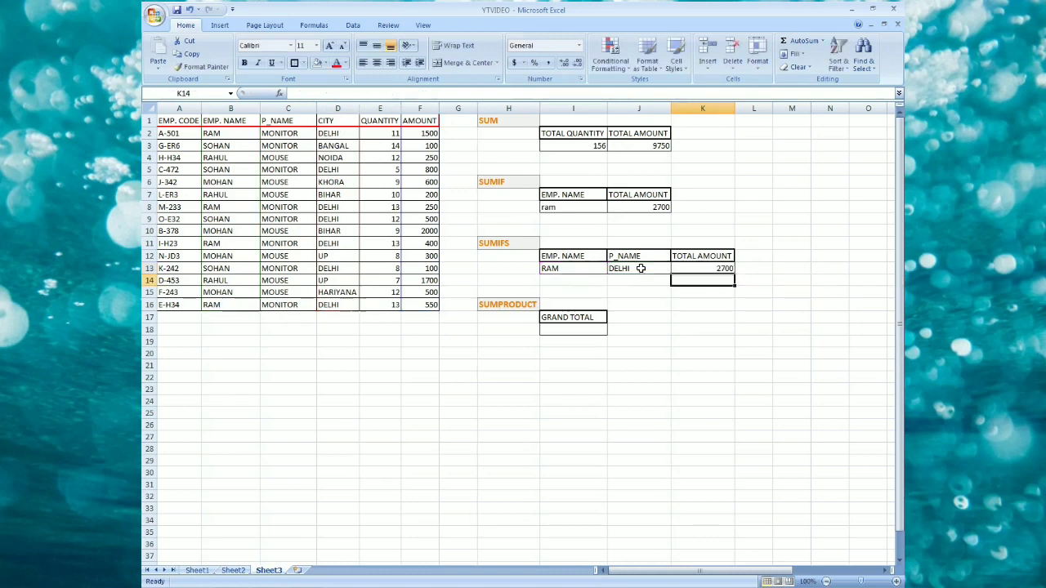
Inspect the SUMIFS formula and the table rows where RAM and DELHI both match.
{"action": "left_click", "coordinate": [712, 268]}
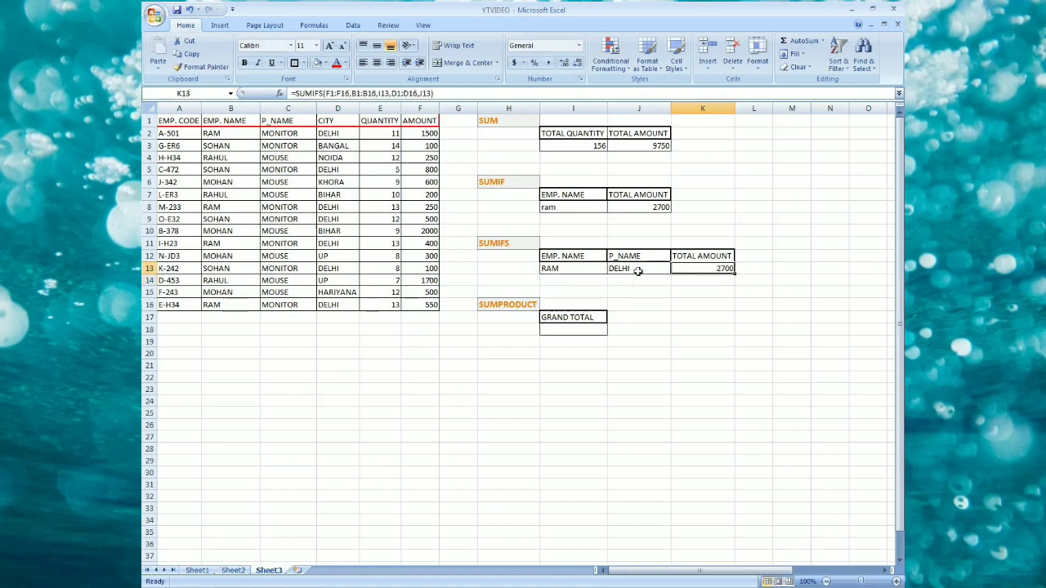
{"action": "left_click", "coordinate": [578, 268]}
{"action": "left_click_drag", "start_coordinate": [217, 136], "coordinate": [343, 145]}
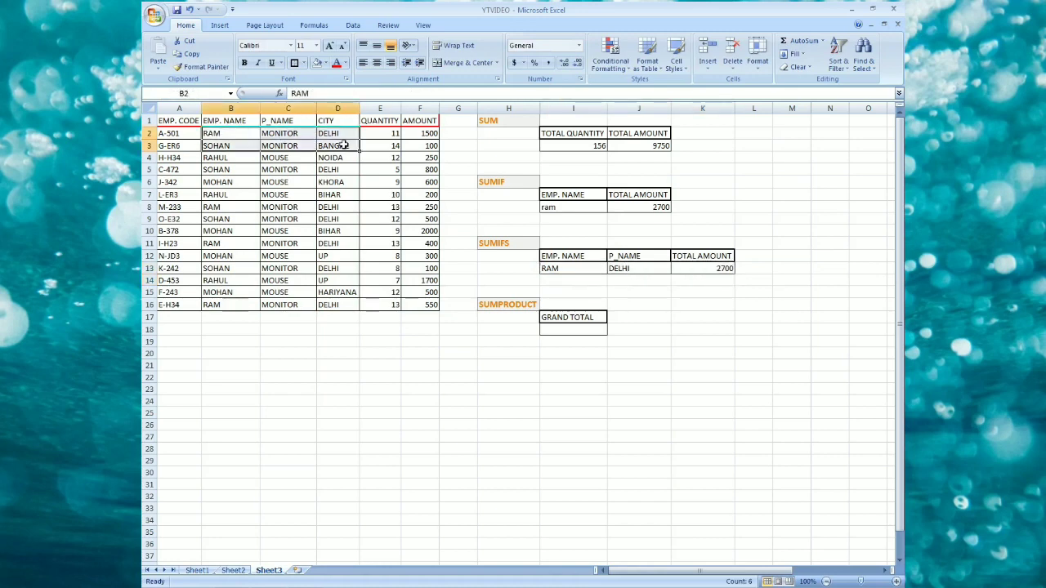
{"action": "left_click_drag", "start_coordinate": [225, 208], "coordinate": [316, 207]}
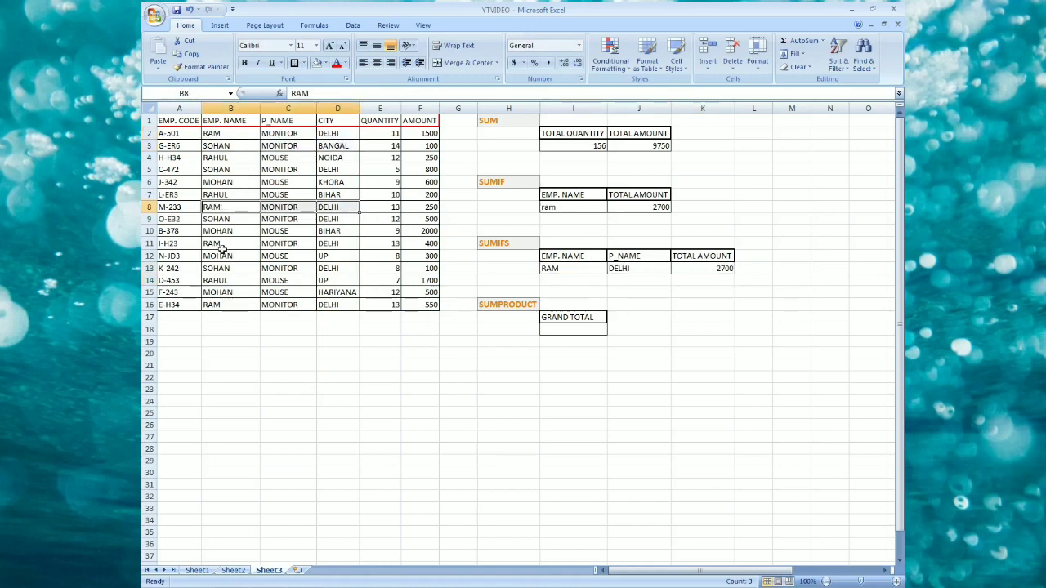
{"action": "left_click_drag", "start_coordinate": [219, 245], "coordinate": [330, 242]}
{"action": "left_click_drag", "start_coordinate": [211, 304], "coordinate": [337, 302]}
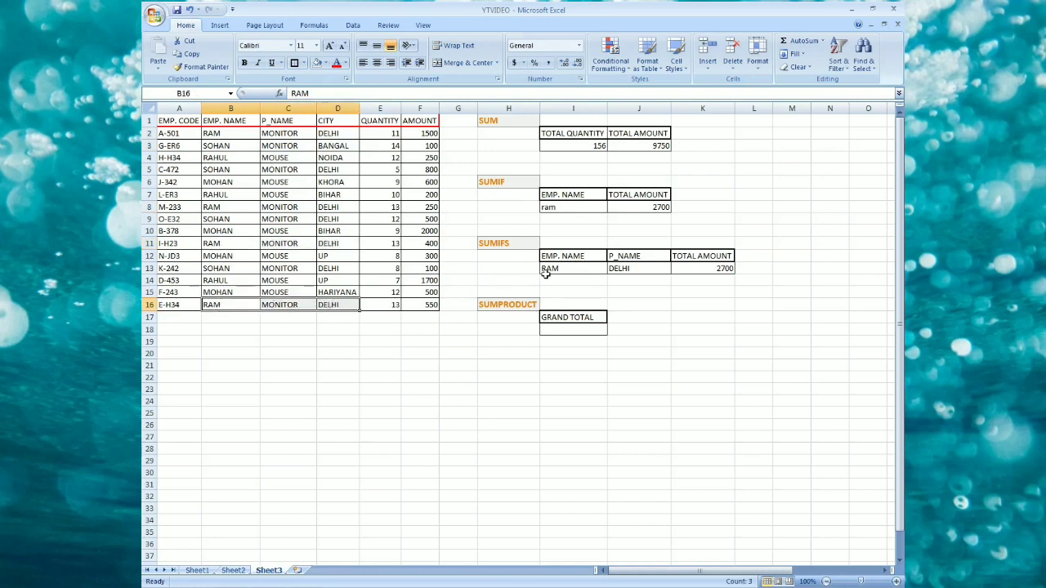
Rename the SUMIFS section's P_NAME header to CITY.
{"action": "left_click", "coordinate": [636, 257]}
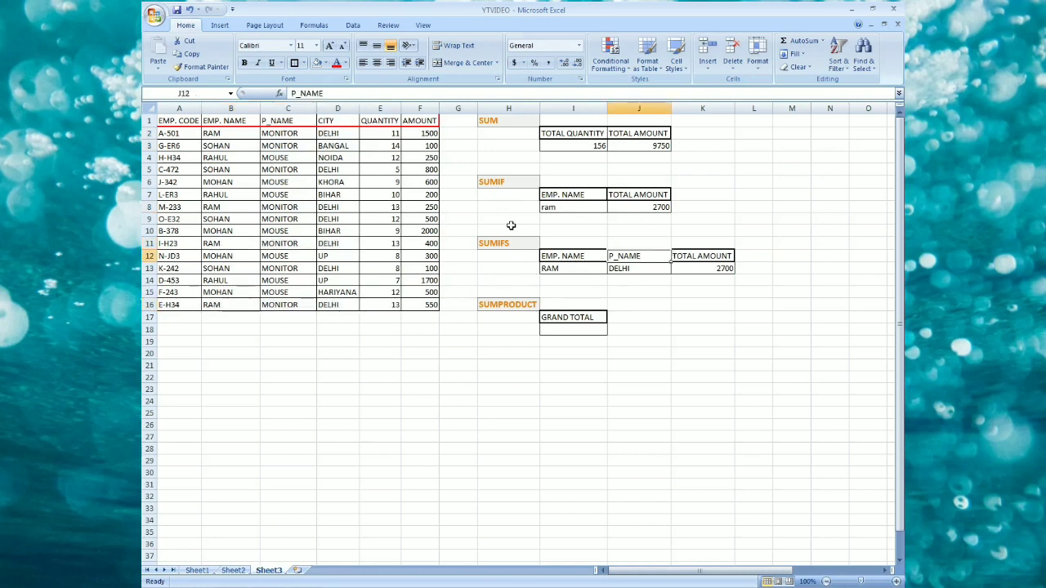
{"action": "type", "text": "CITY"}
{"action": "key", "text": "Return"}
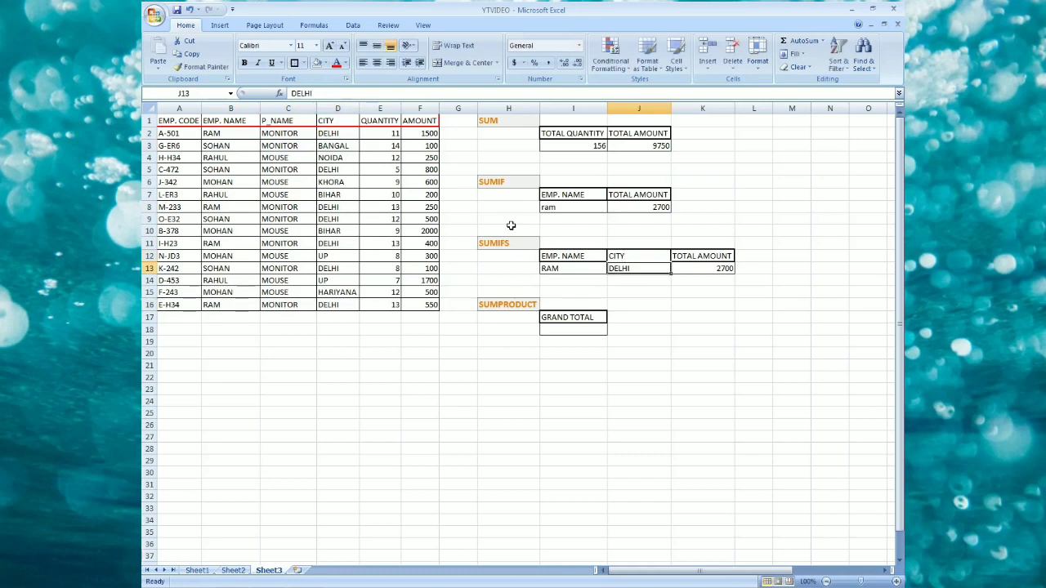
Change the city in the last data row, D16, to UP.
{"action": "left_click", "coordinate": [220, 305]}
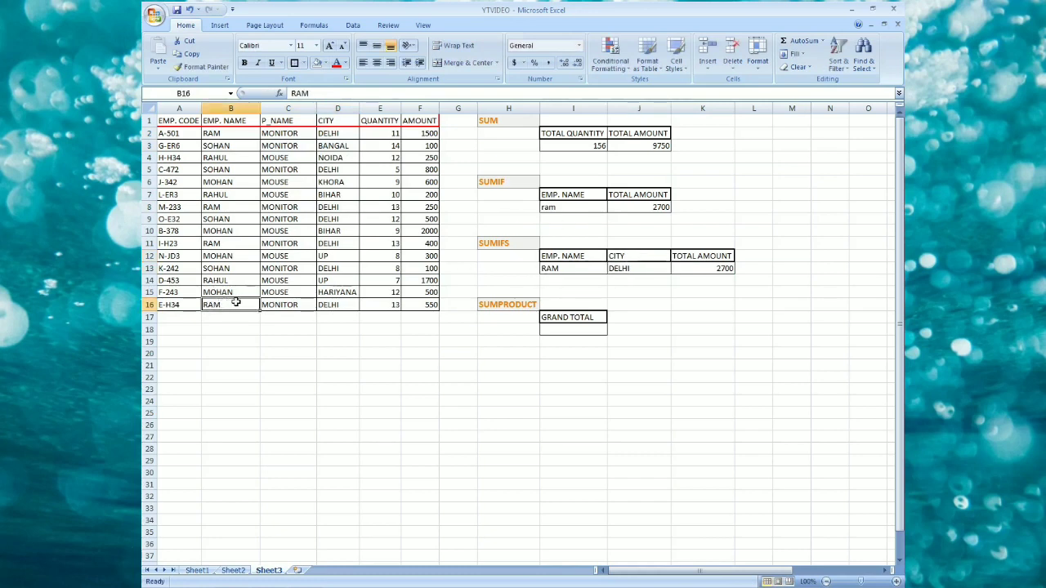
{"action": "left_click", "coordinate": [342, 305]}
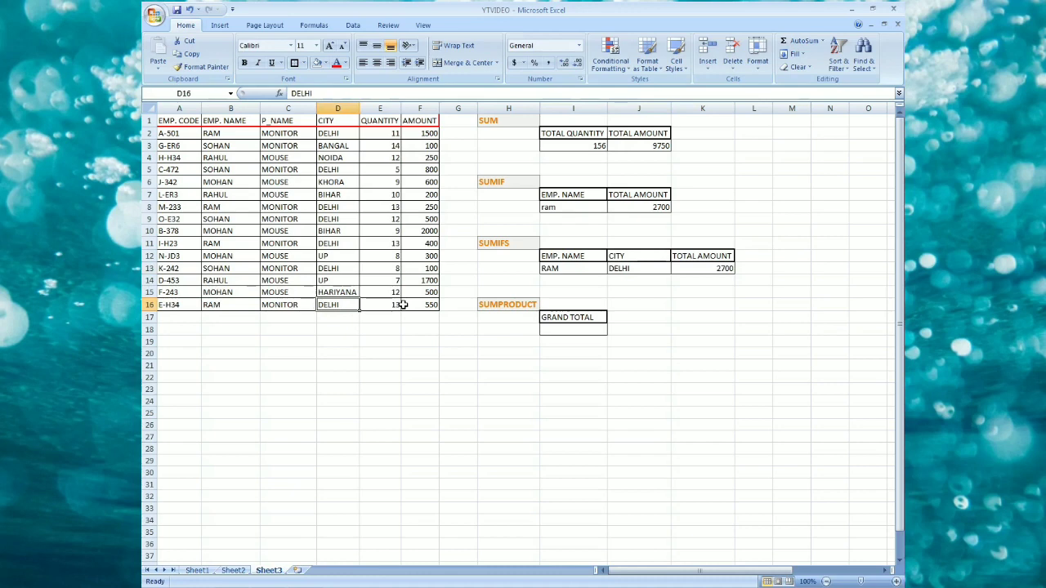
{"action": "type", "text": "UP"}
{"action": "key", "text": "Return"}
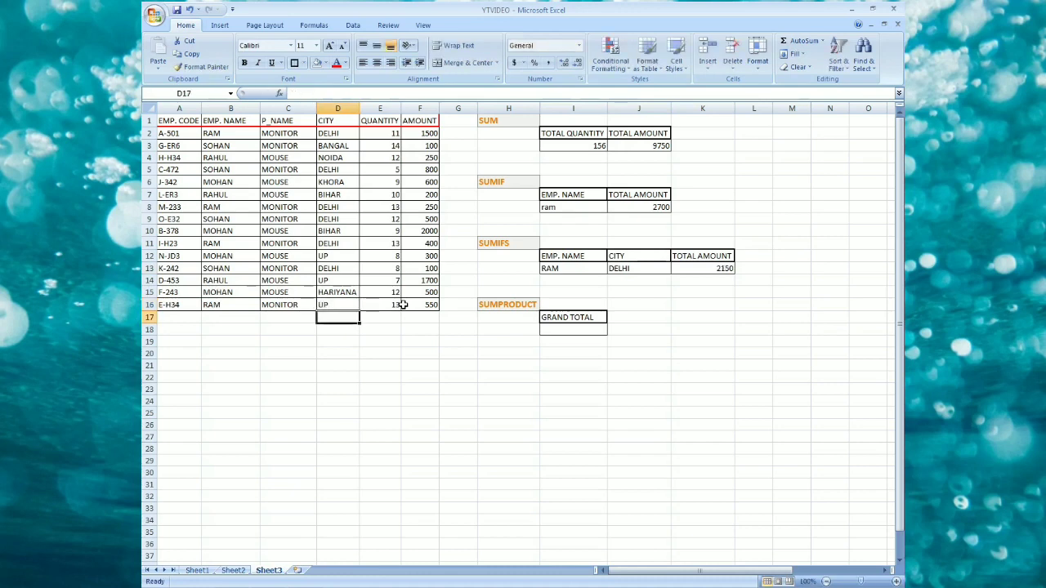
Inspect the SUMIFS result and the names and cities of the DELHI rows.
{"action": "left_click", "coordinate": [720, 269]}
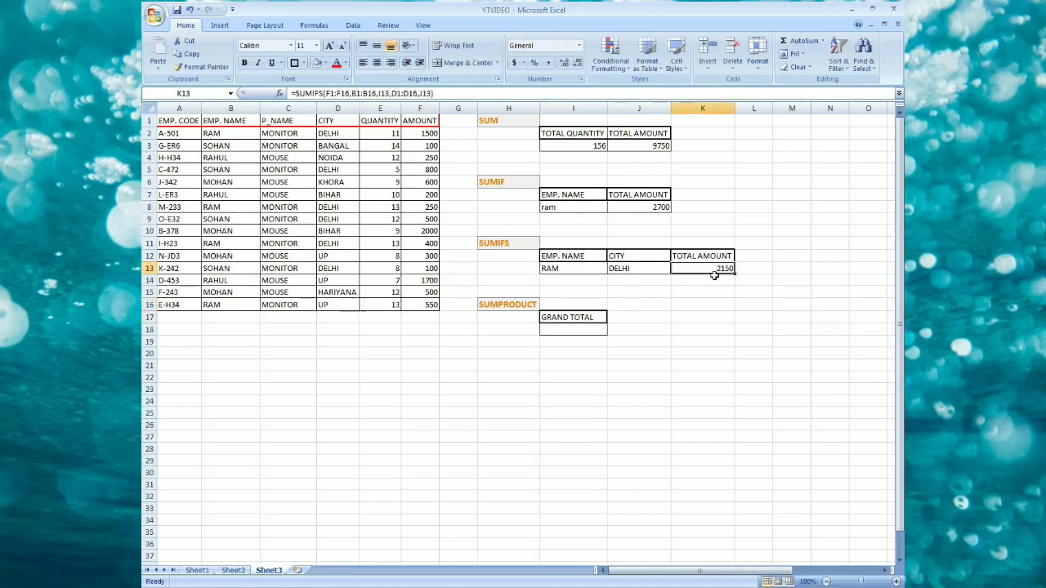
{"action": "left_click", "coordinate": [330, 244]}
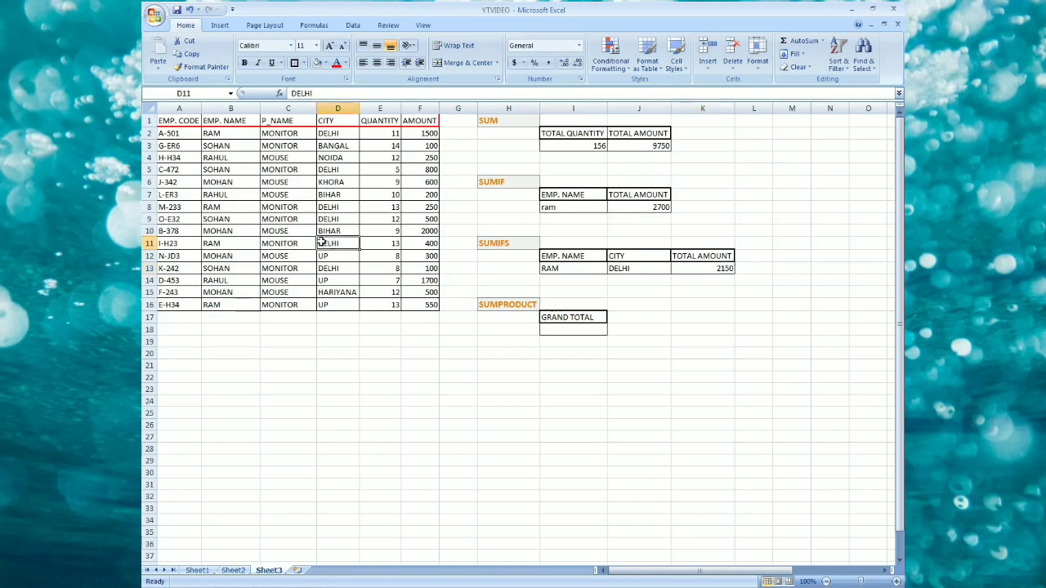
{"action": "left_click", "coordinate": [334, 206]}
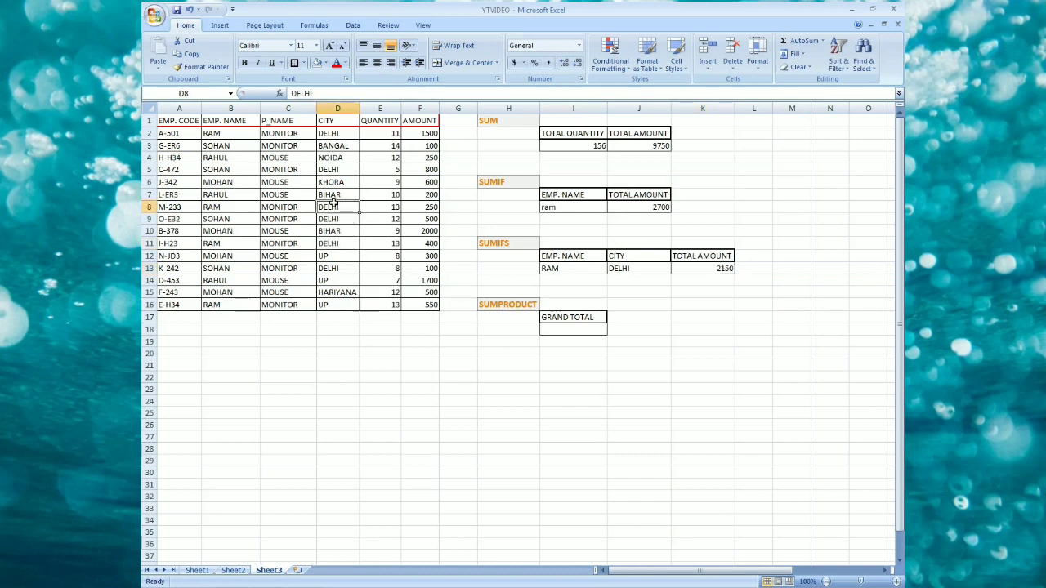
{"action": "left_click", "coordinate": [223, 206]}
{"action": "left_click", "coordinate": [327, 219]}
Change the employee name in B9 to RAM.
{"action": "left_click", "coordinate": [233, 219]}
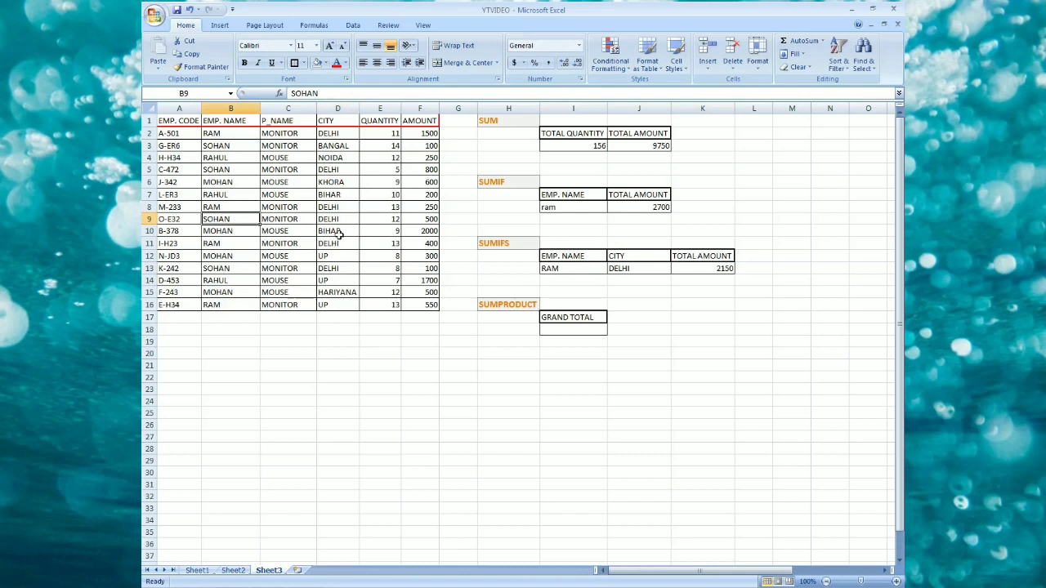
{"action": "type", "text": "RAM"}
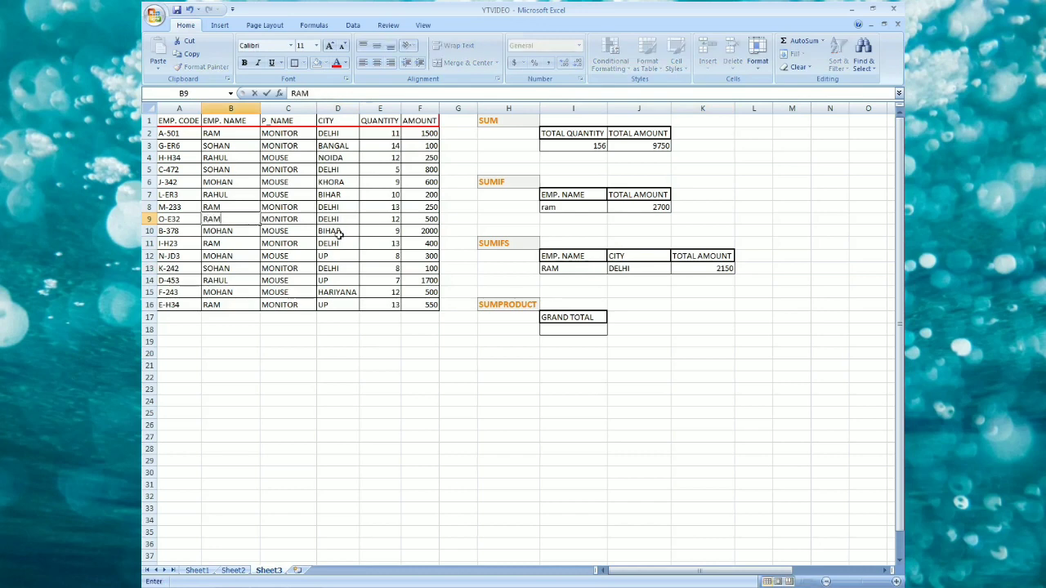
{"action": "key", "text": "Return"}
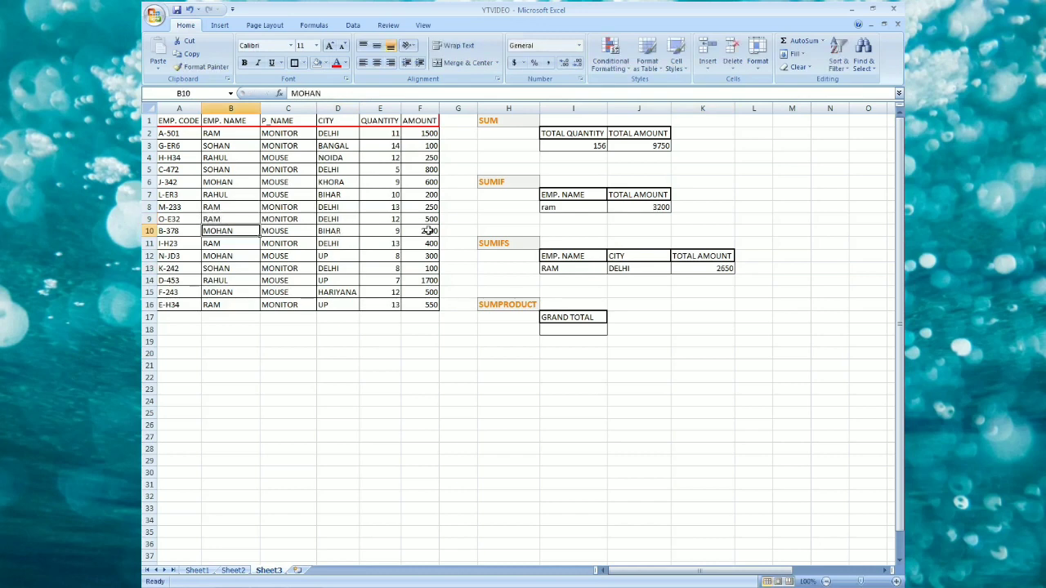
Inspect the SUMIFS formula cell and its CITY criterion.
{"action": "left_click", "coordinate": [719, 270]}
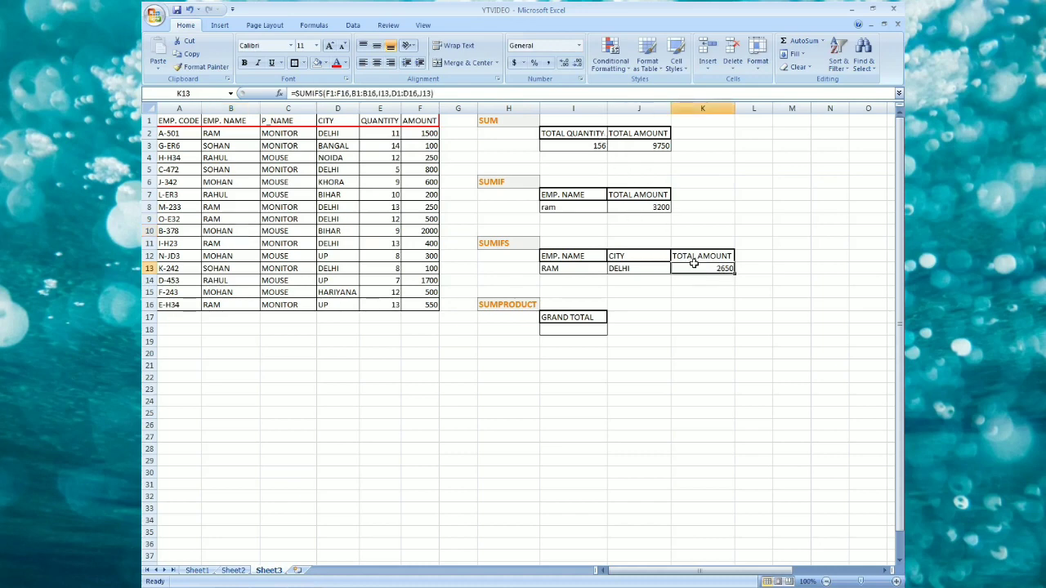
{"action": "left_click", "coordinate": [630, 269]}
{"action": "left_click", "coordinate": [708, 269]}
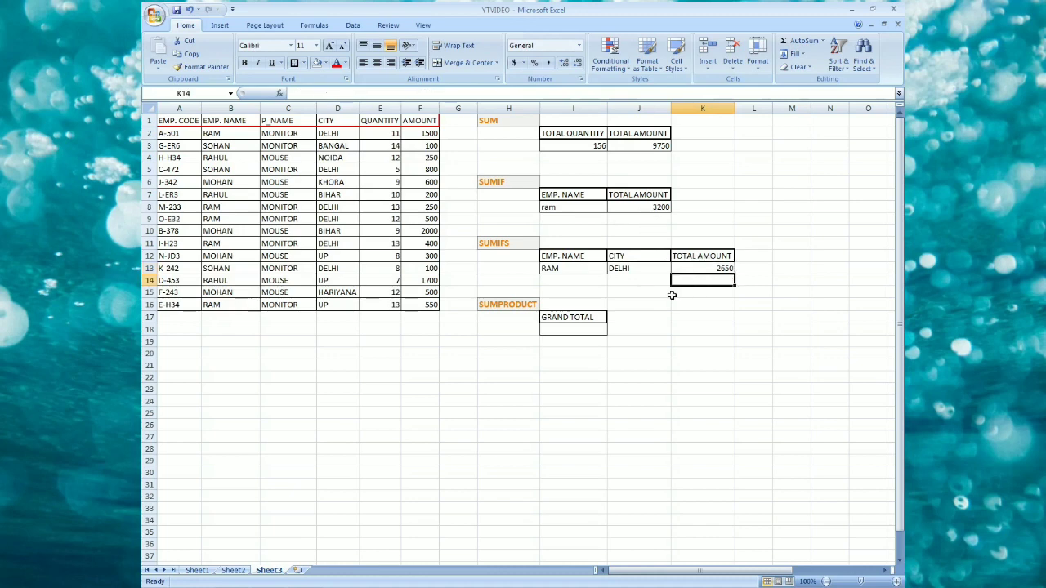
{"action": "left_click", "coordinate": [572, 329]}
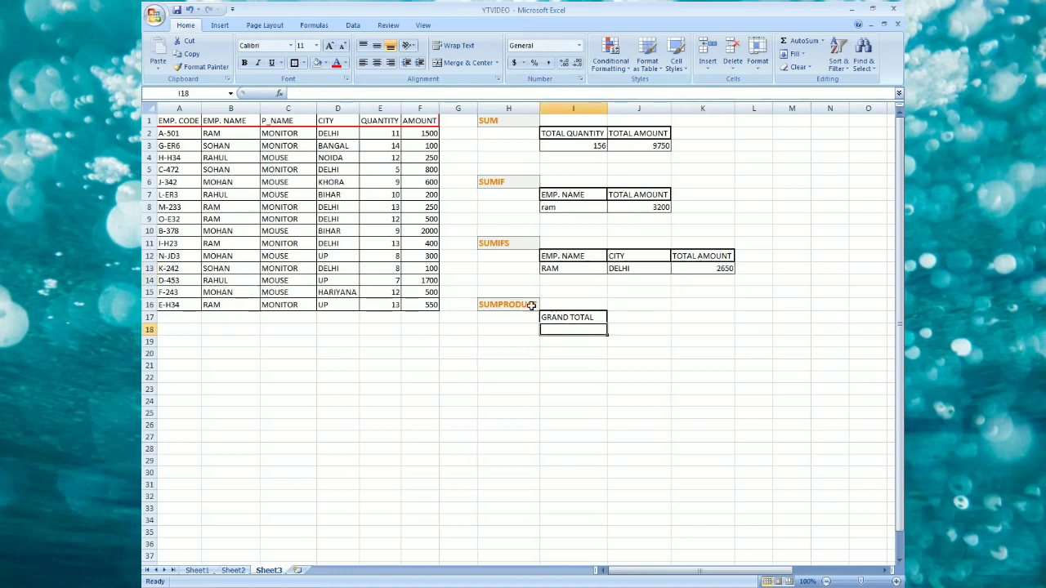
{"action": "left_click", "coordinate": [495, 304]}
{"action": "left_click", "coordinate": [564, 327]}
{"action": "left_click_drag", "start_coordinate": [392, 316], "coordinate": [442, 316]}
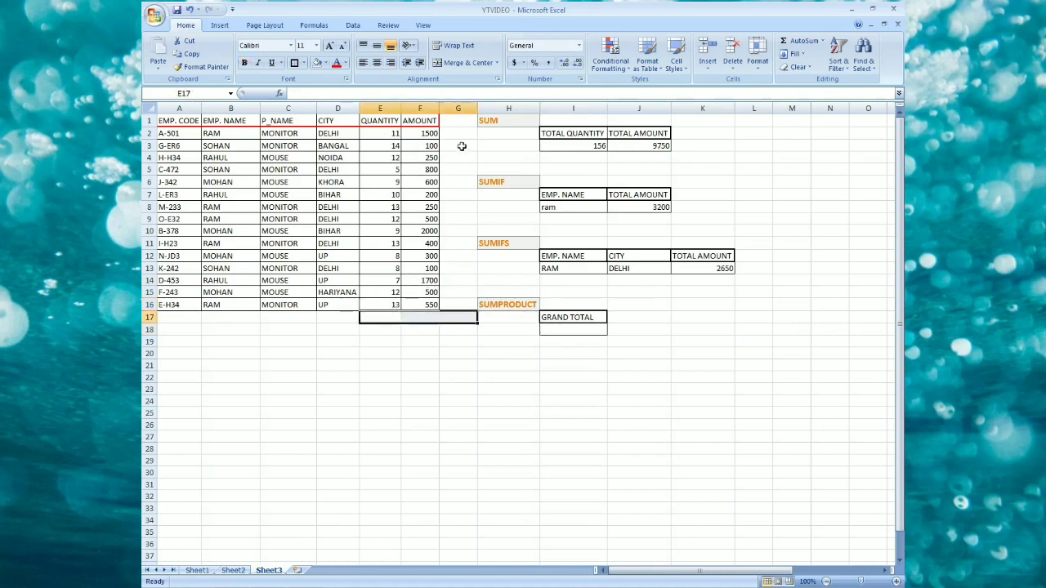
Insert a new column before column G and give it the header TOTAL.
{"action": "left_click", "coordinate": [469, 108]}
{"action": "key", "text": "ctrl+shift+plus"}
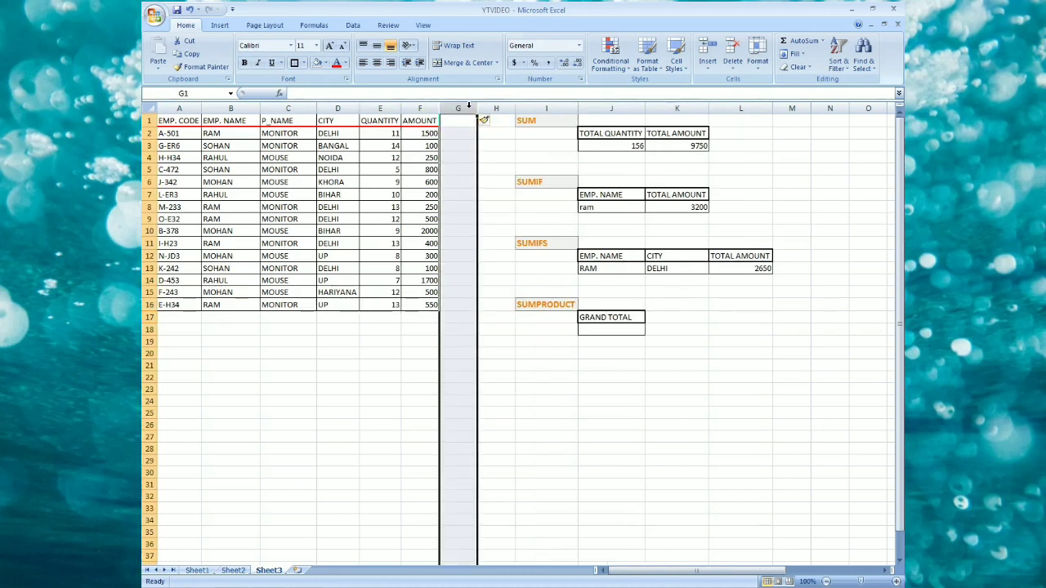
{"action": "type", "text": "T"}
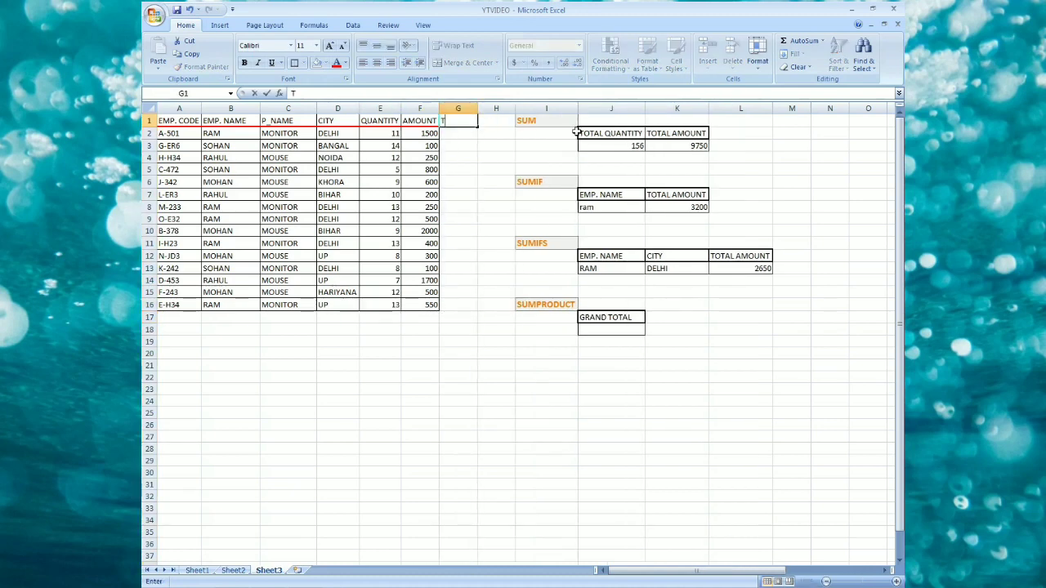
{"action": "type", "text": "OTA"}
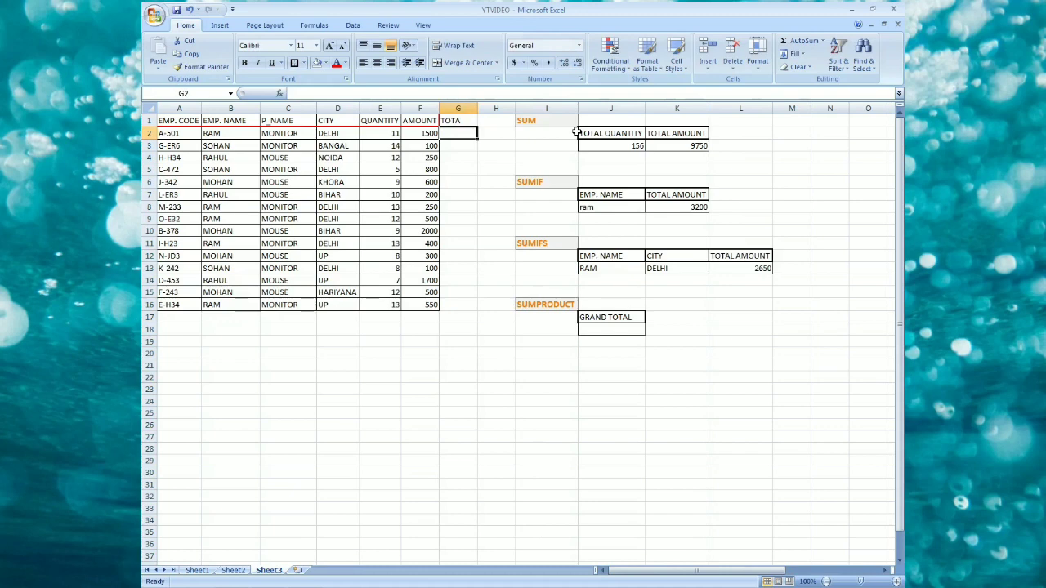
{"action": "key", "text": "BackSpace"}
{"action": "key", "text": "BackSpace"}
{"action": "key", "text": "BackSpace"}
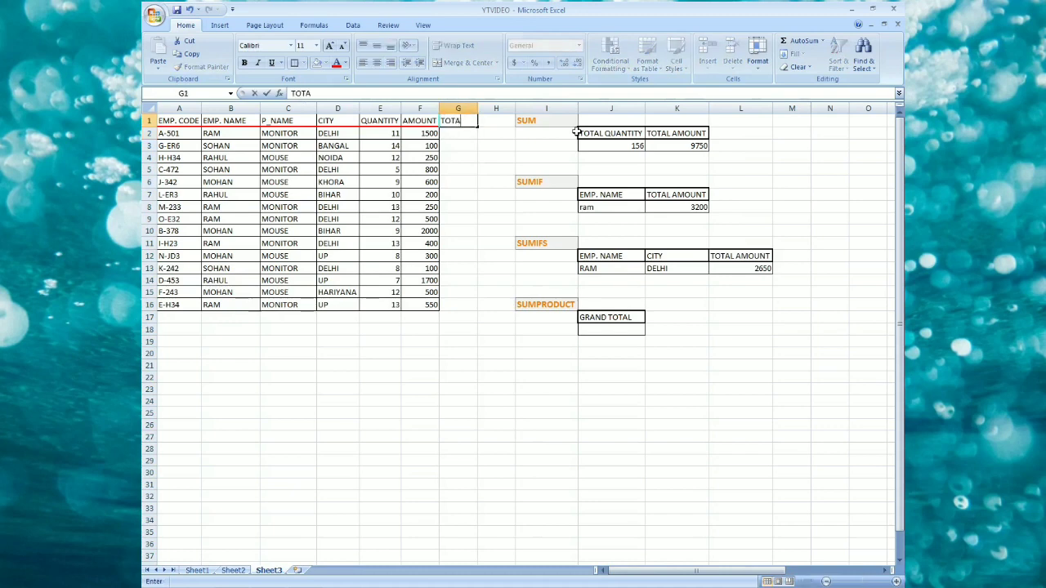
{"action": "key", "text": "Return"}
Enter the formula =E2*F2 in G2 and fill it down to row 16.
{"action": "type", "text": "="}
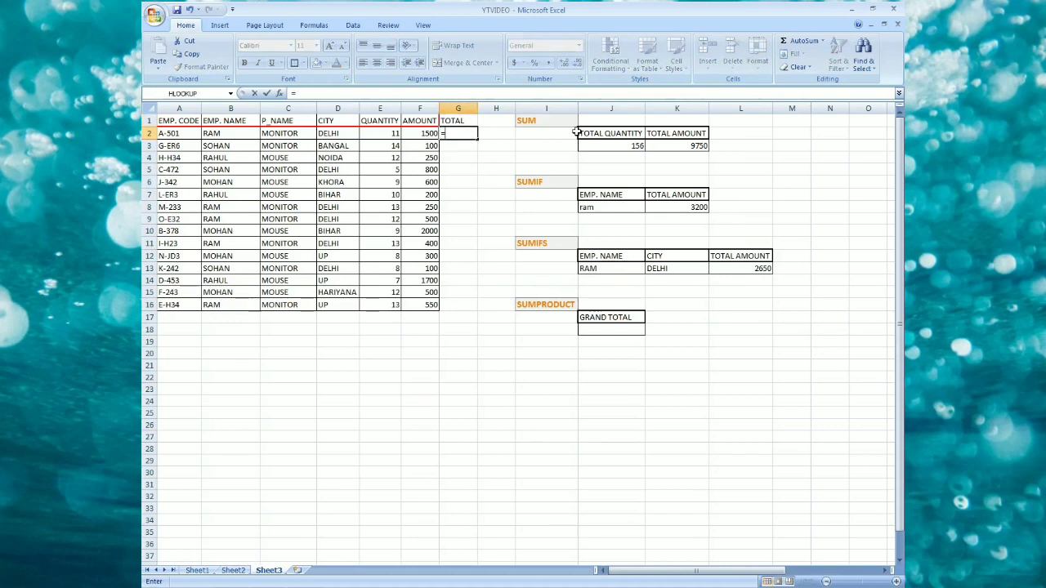
{"action": "type", "text": "E2*F2"}
{"action": "key", "text": "Return"}
{"action": "left_click", "coordinate": [456, 134]}
{"action": "double_click", "coordinate": [477, 139]}
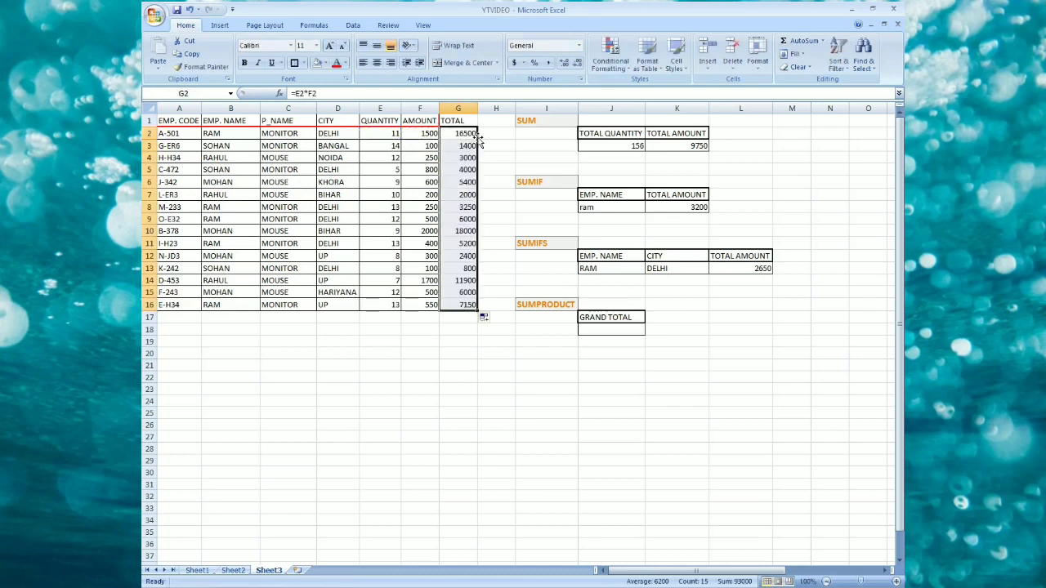
AutoSum the TOTAL column into G17.
{"action": "left_click", "coordinate": [464, 316]}
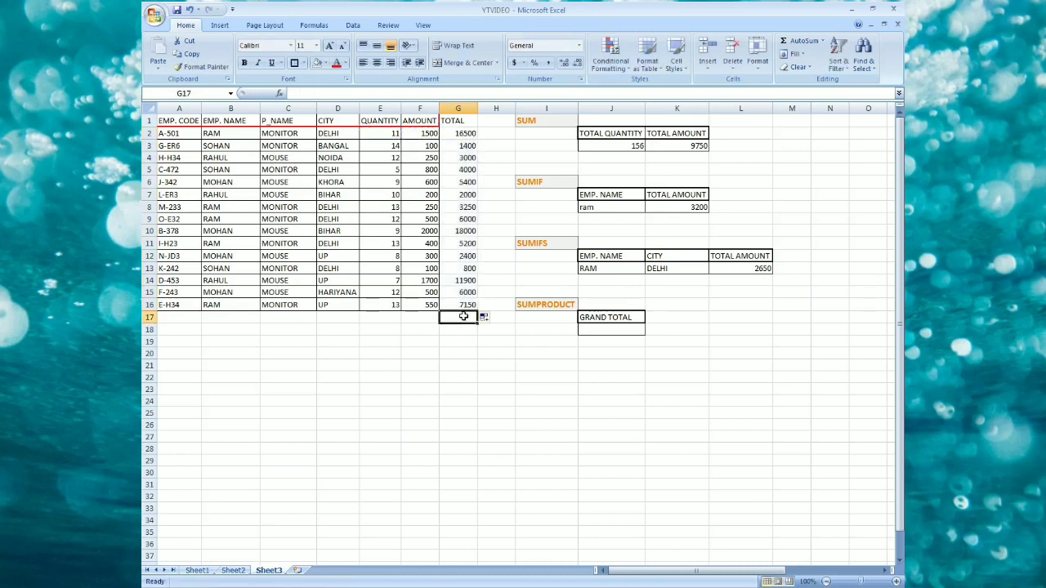
{"action": "key", "text": "alt+equal"}
{"action": "key", "text": "Return"}
Clear the contents of the helper TOTAL column from G1 to G17.
{"action": "left_click", "coordinate": [463, 317]}
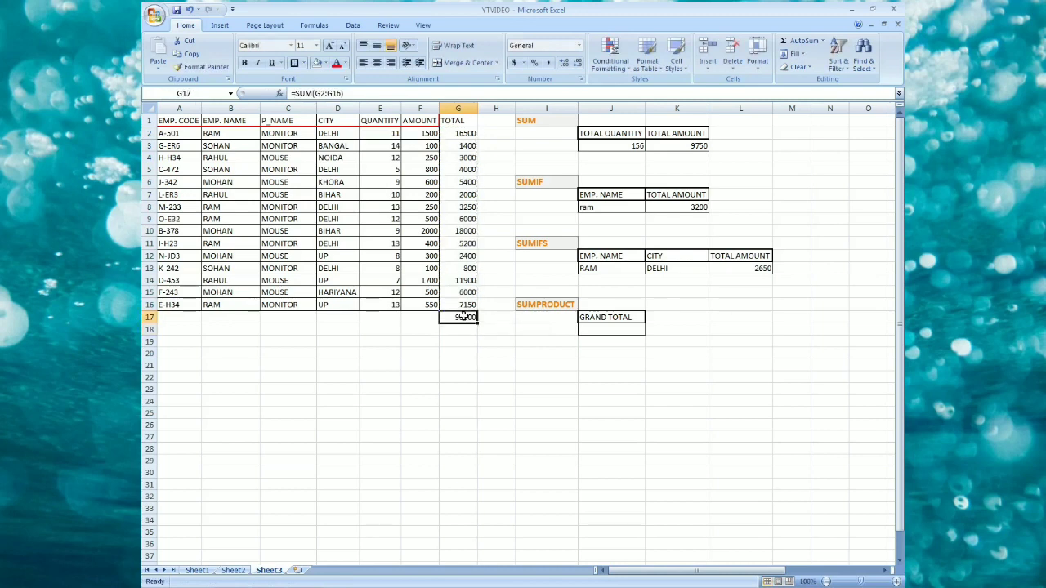
{"action": "left_click_drag", "start_coordinate": [454, 122], "coordinate": [466, 318]}
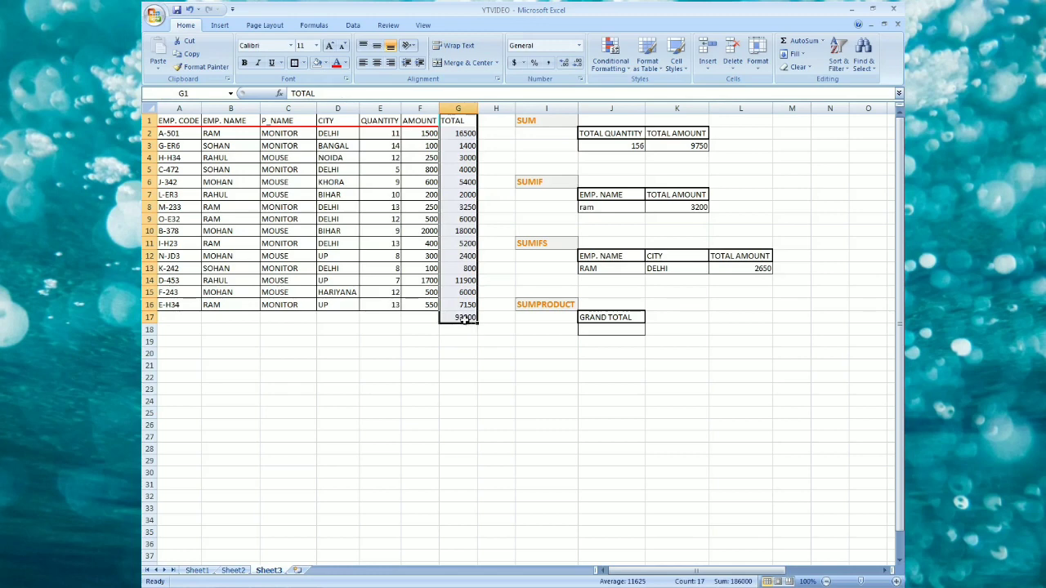
{"action": "left_click", "coordinate": [464, 319]}
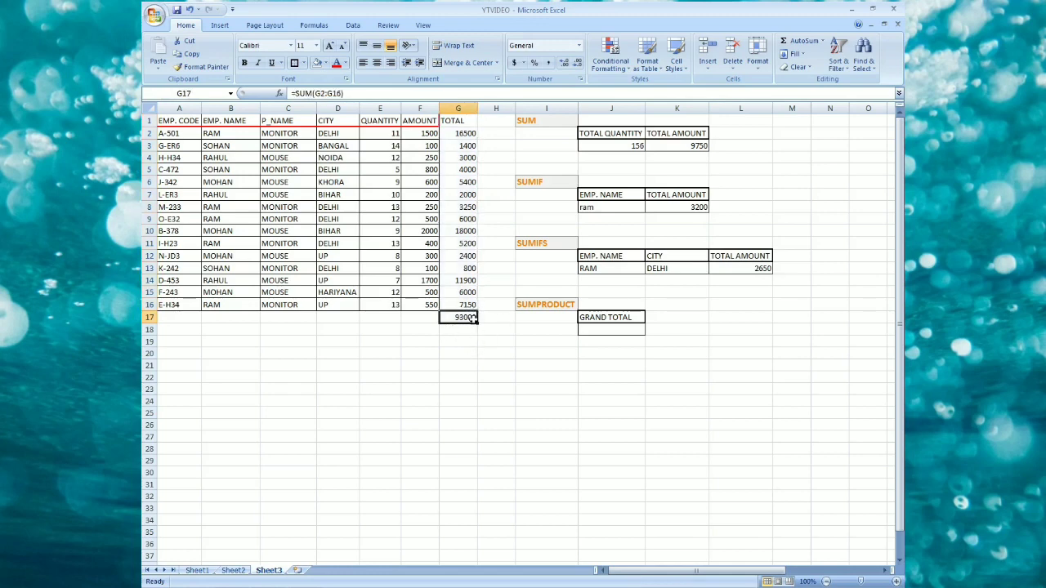
{"action": "left_click", "coordinate": [458, 119]}
{"action": "left_click_drag", "start_coordinate": [459, 118], "coordinate": [469, 318]}
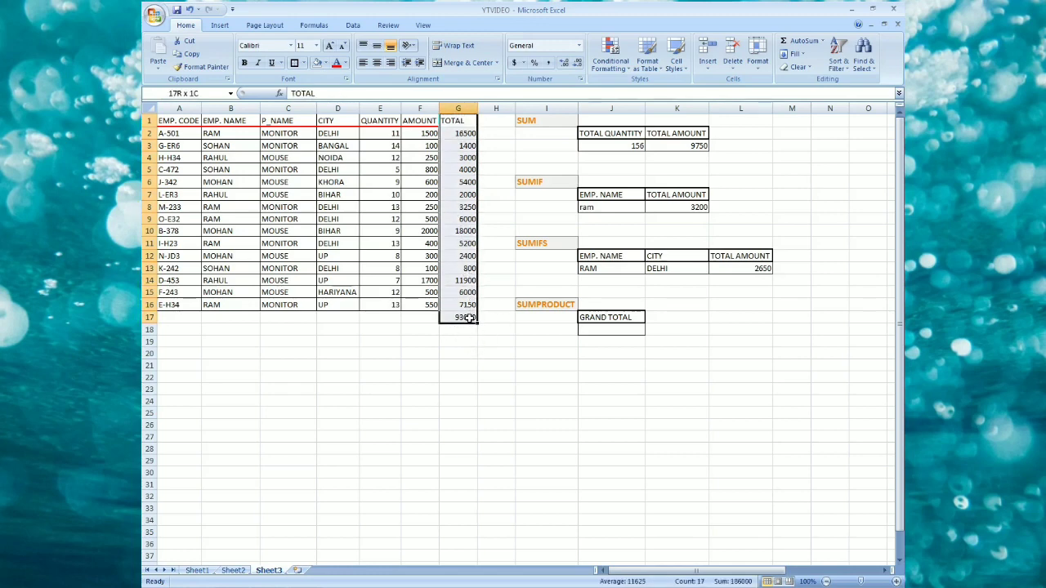
{"action": "left_click", "coordinate": [454, 317]}
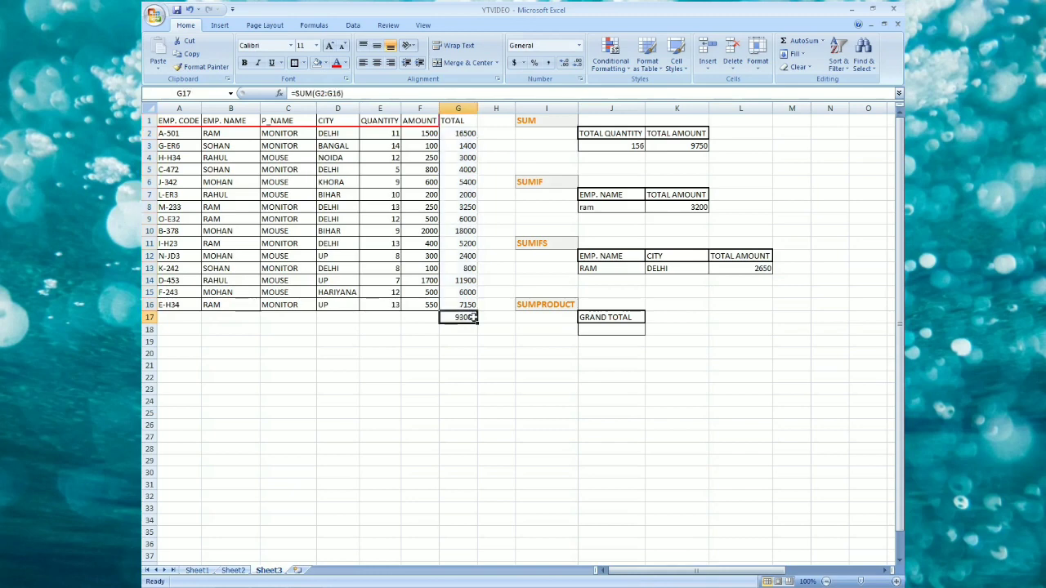
{"action": "left_click_drag", "start_coordinate": [460, 124], "coordinate": [464, 320]}
{"action": "key", "text": "Delete"}
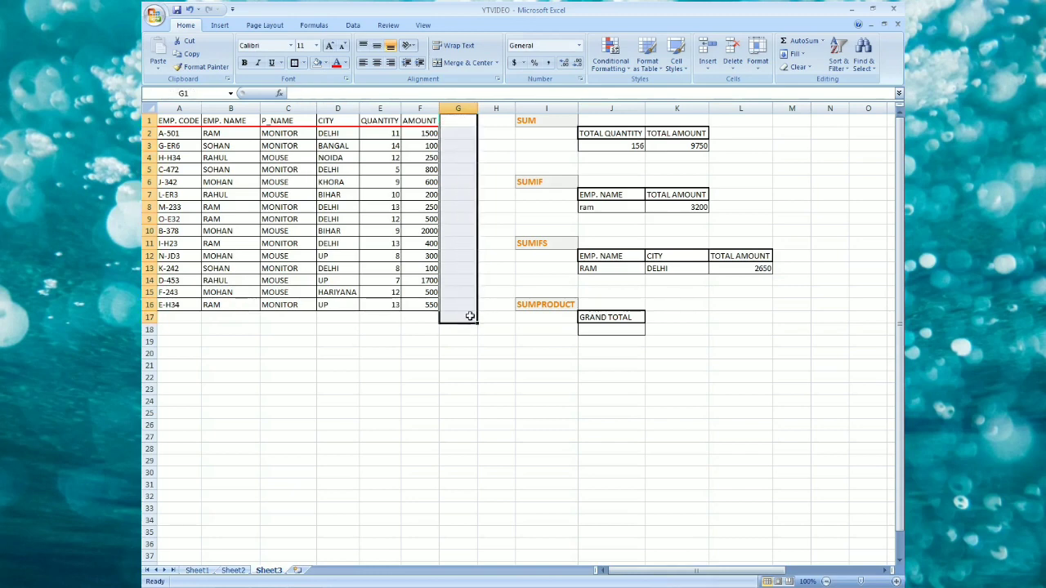
Enter =SUMPRODUCT(E2:E16,F2:F16) in the cell under GRAND TOTAL, using the quantity and amount ranges.
{"action": "left_click", "coordinate": [531, 304]}
{"action": "left_click", "coordinate": [617, 330]}
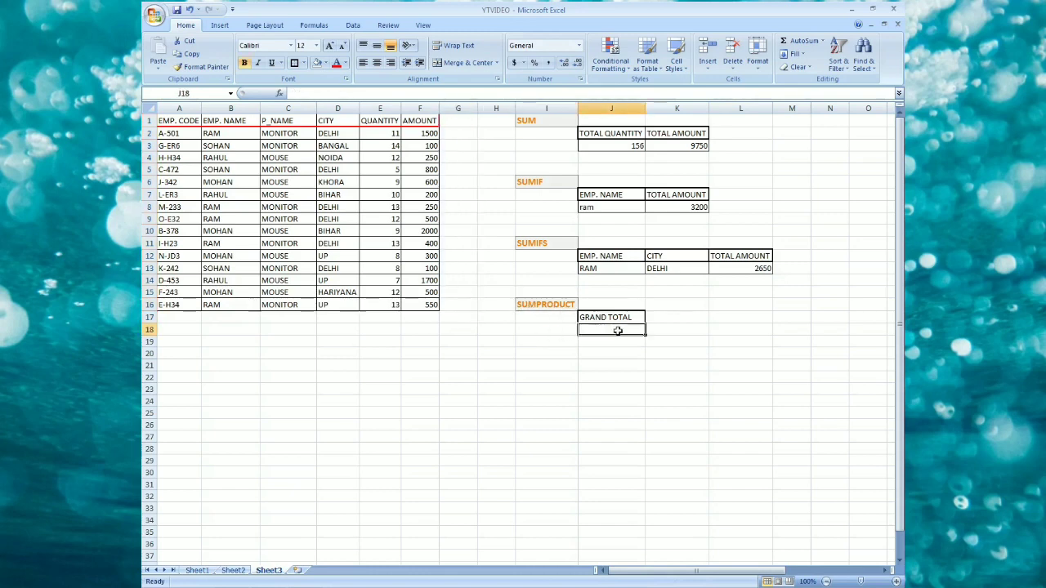
{"action": "type", "text": "="}
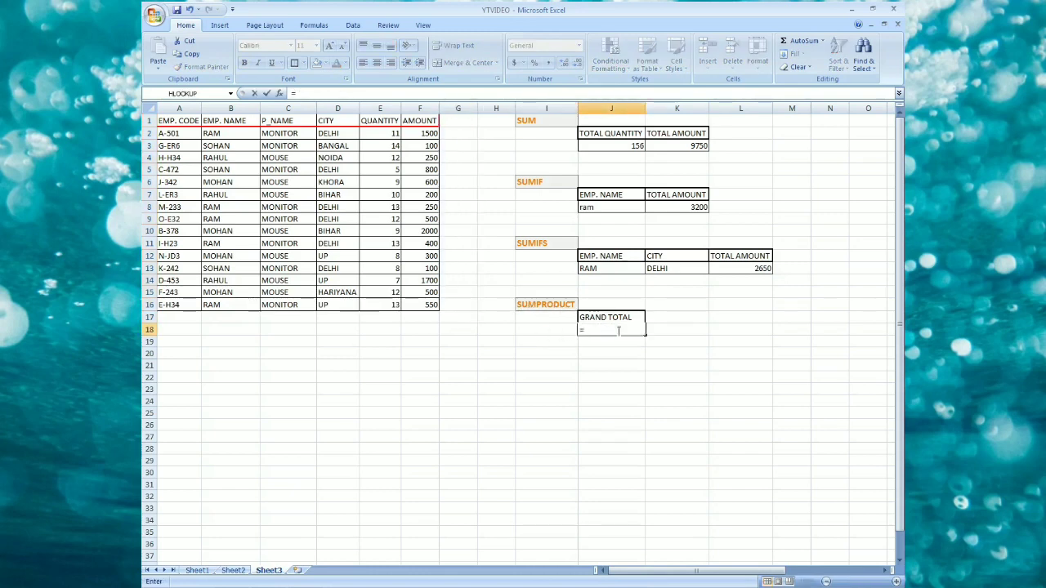
{"action": "type", "text": "SUMP"}
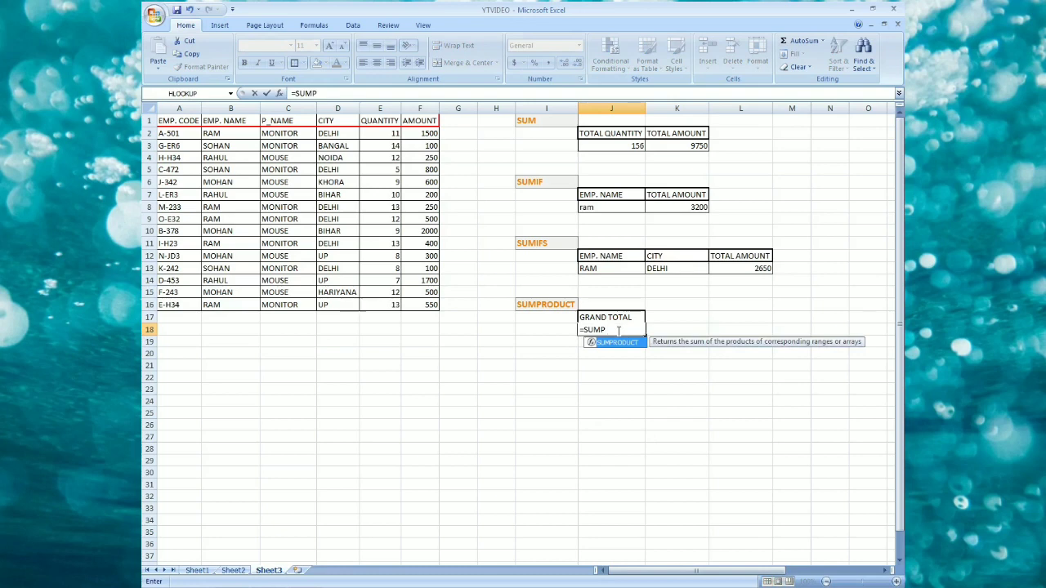
{"action": "key", "text": "Tab"}
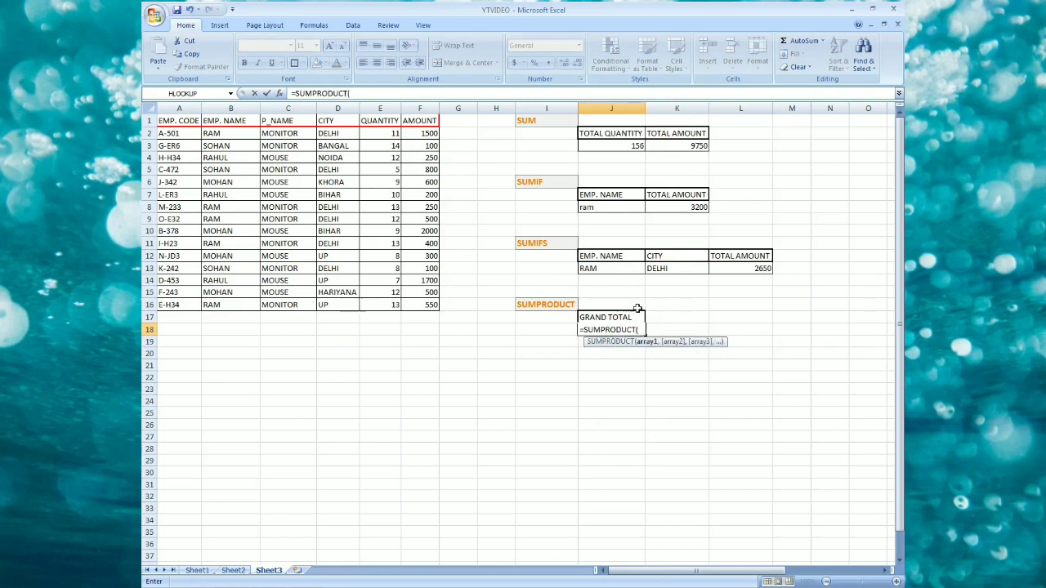
{"action": "left_click_drag", "start_coordinate": [380, 131], "coordinate": [429, 309]}
{"action": "type", "text": ","}
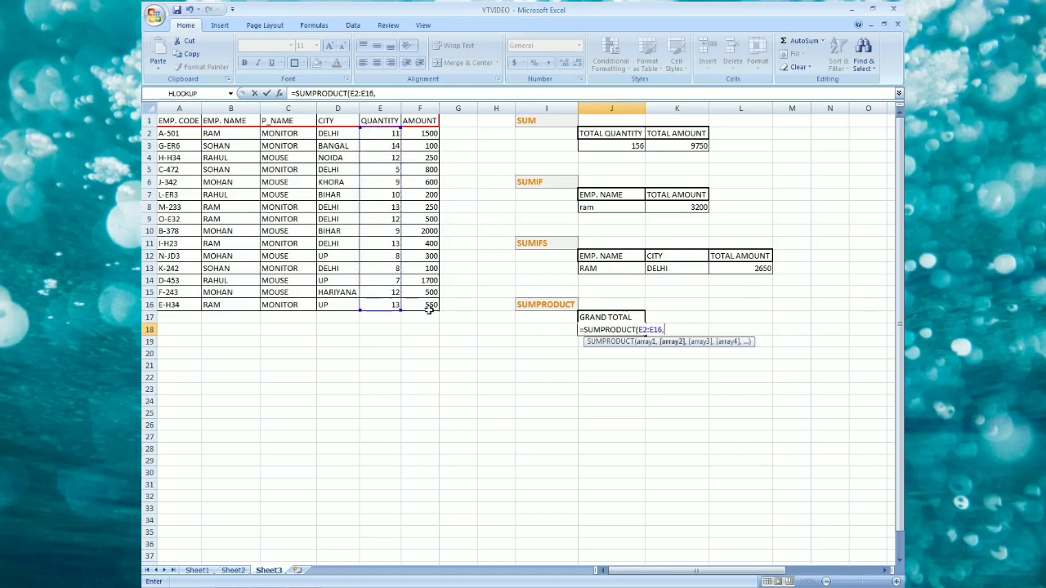
{"action": "left_click_drag", "start_coordinate": [423, 134], "coordinate": [419, 302]}
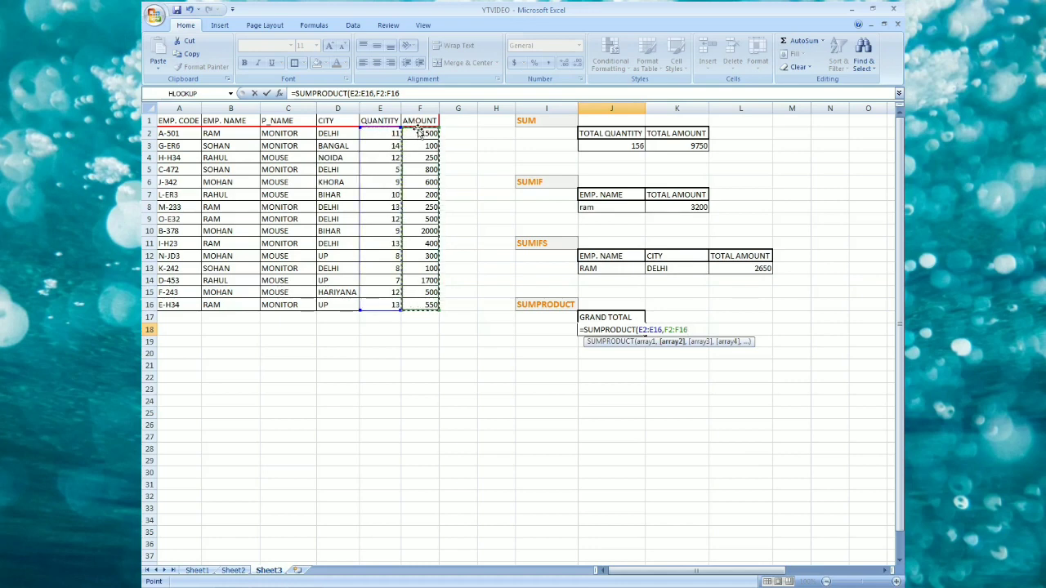
{"action": "type", "text": ")"}
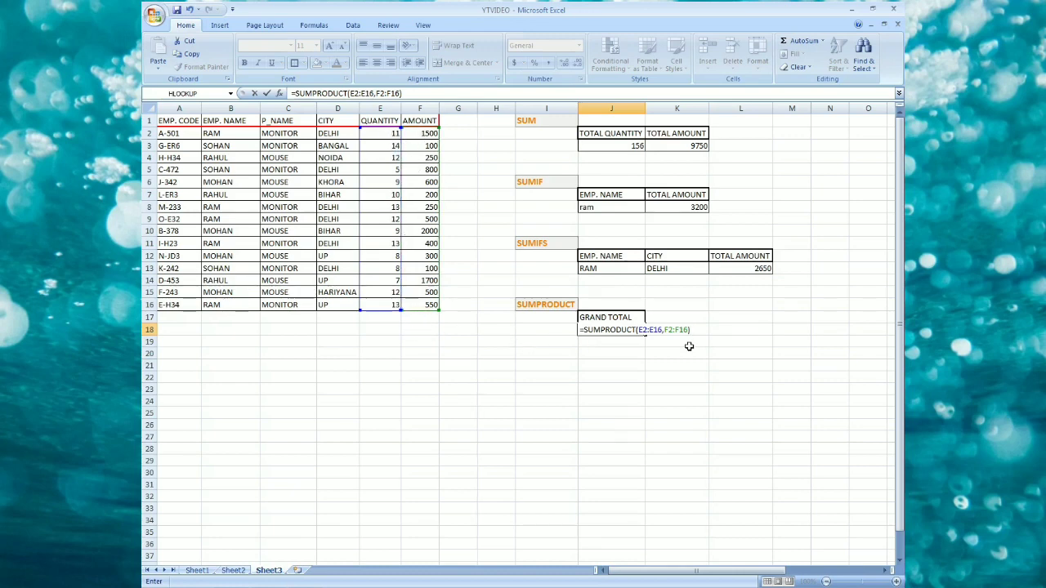
{"action": "key", "text": "Return"}
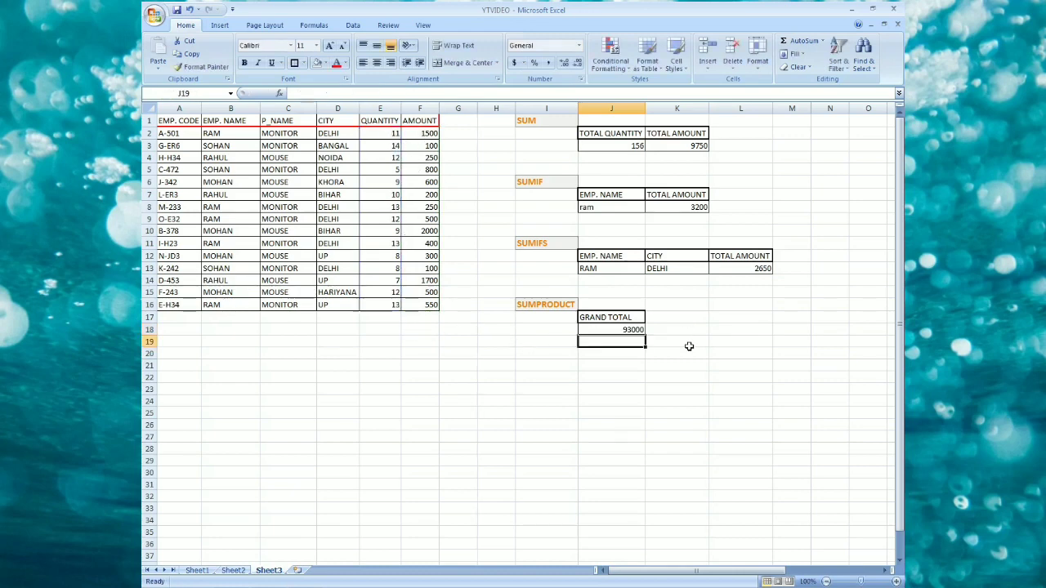
Delete the empty helper column G.
{"action": "left_click", "coordinate": [636, 330]}
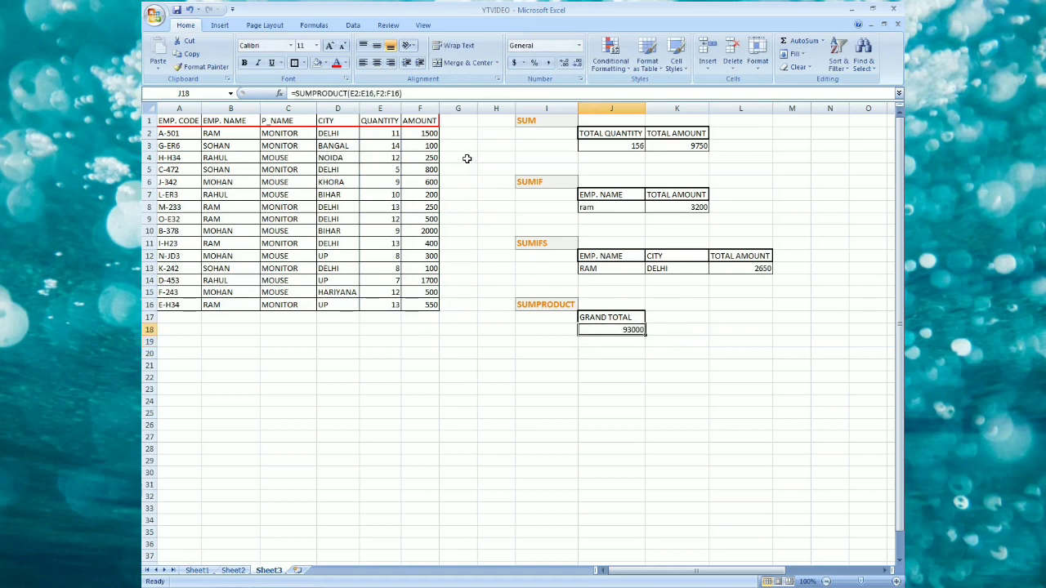
{"action": "left_click", "coordinate": [467, 108]}
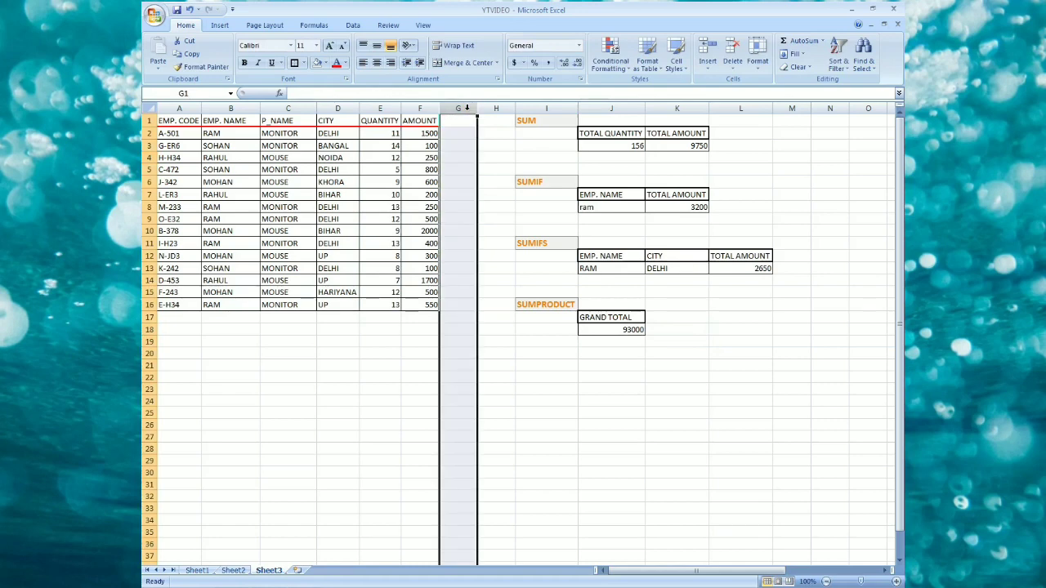
{"action": "key", "text": "ctrl+minus"}
{"action": "left_click", "coordinate": [516, 122]}
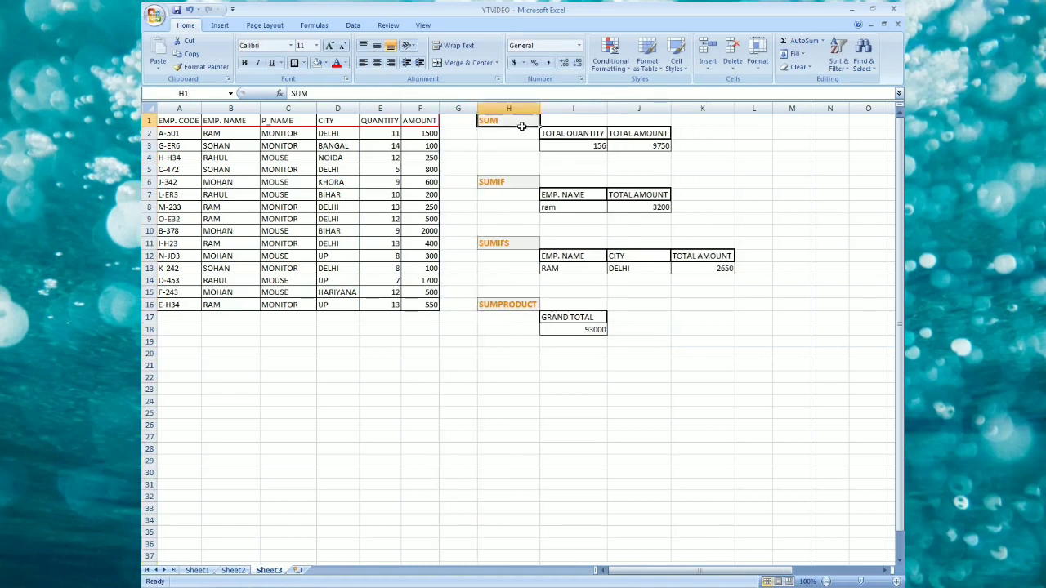
{"action": "left_click", "coordinate": [592, 120]}
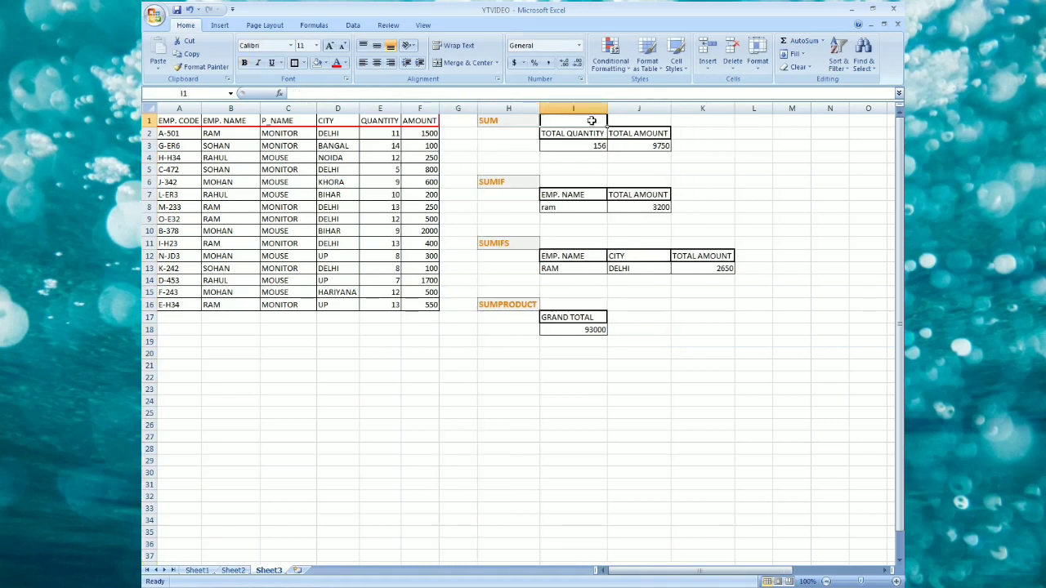